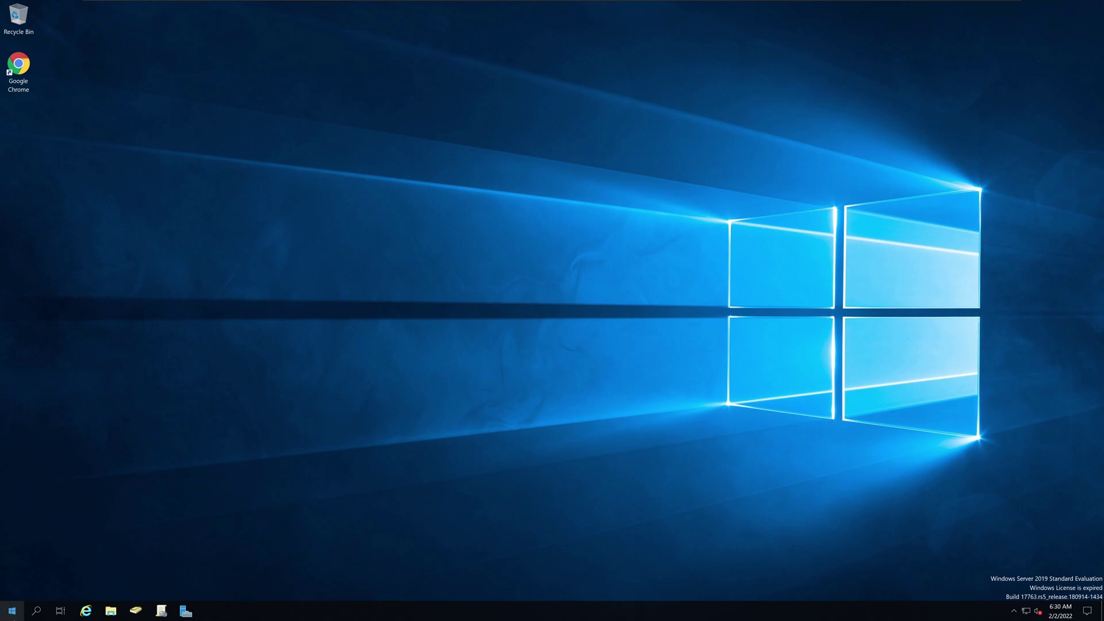
# Launch Computer Management by searching 'computer' from the Start menu.
pyautogui.click(12, 611)
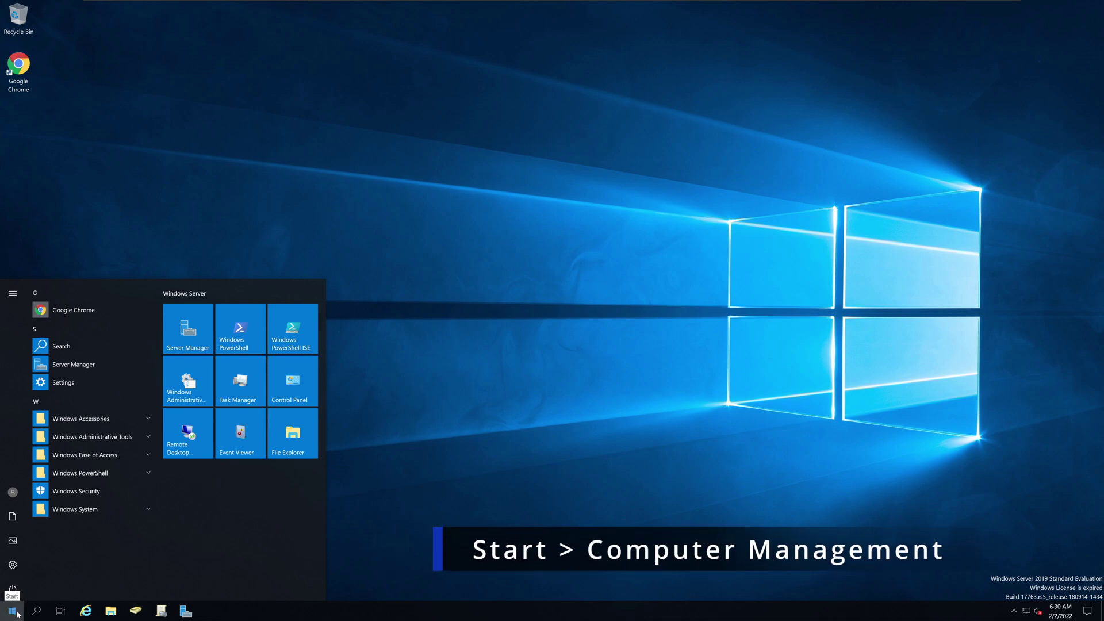
pyautogui.write('computer')
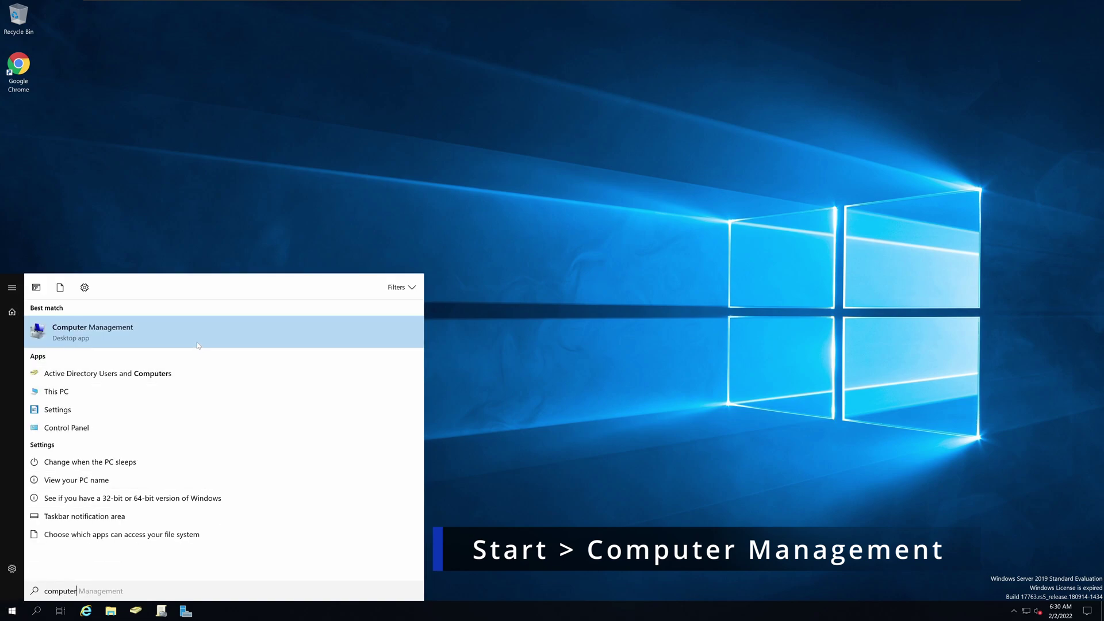
pyautogui.press('Return')
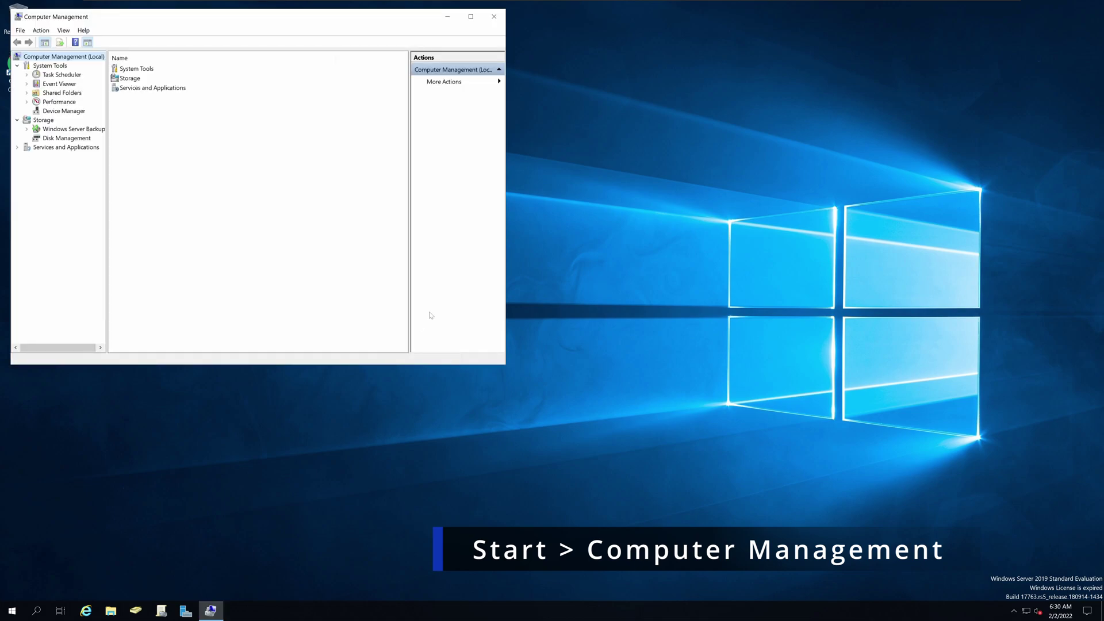
# Maximize Computer Management, widen the console tree, and show Storage > Disk Management.
pyautogui.click(470, 16)
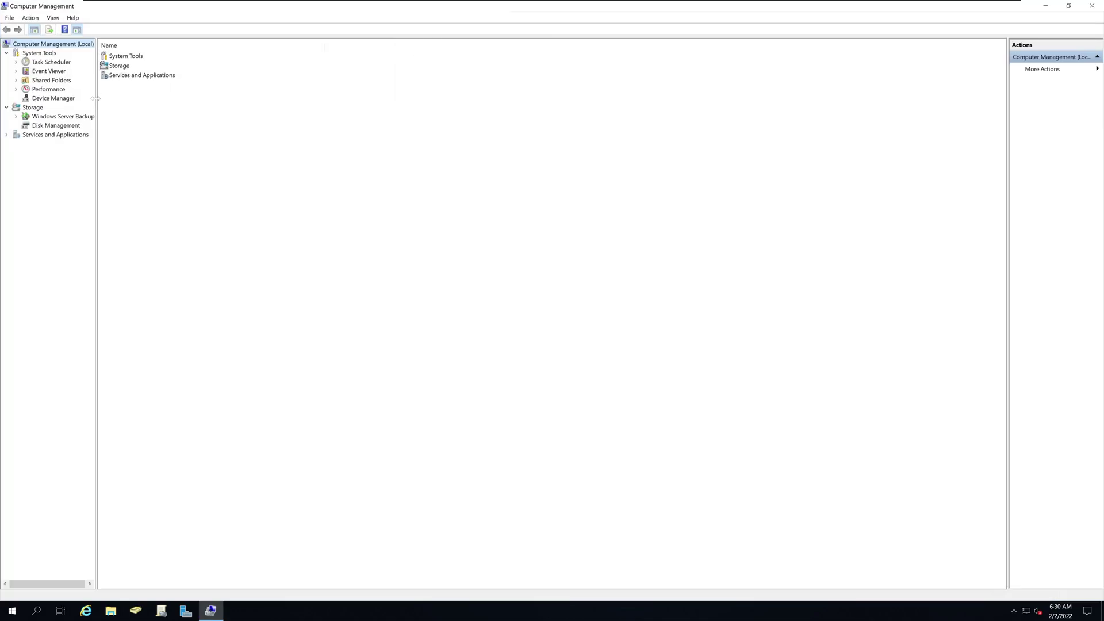
pyautogui.moveTo(96, 101); pyautogui.dragTo(120, 99)
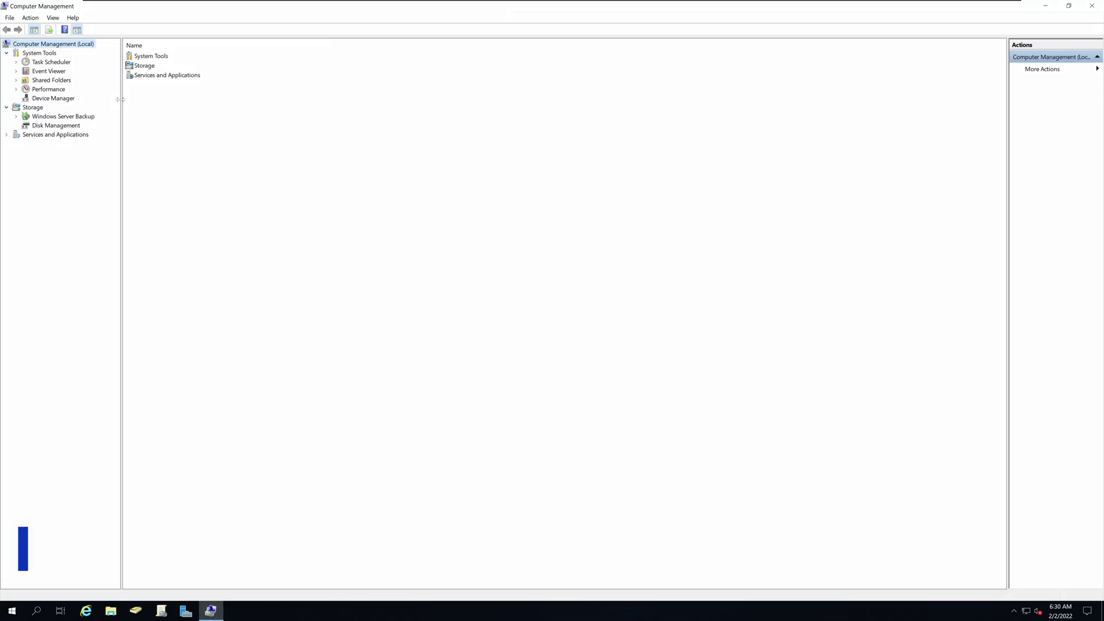
pyautogui.click(52, 125)
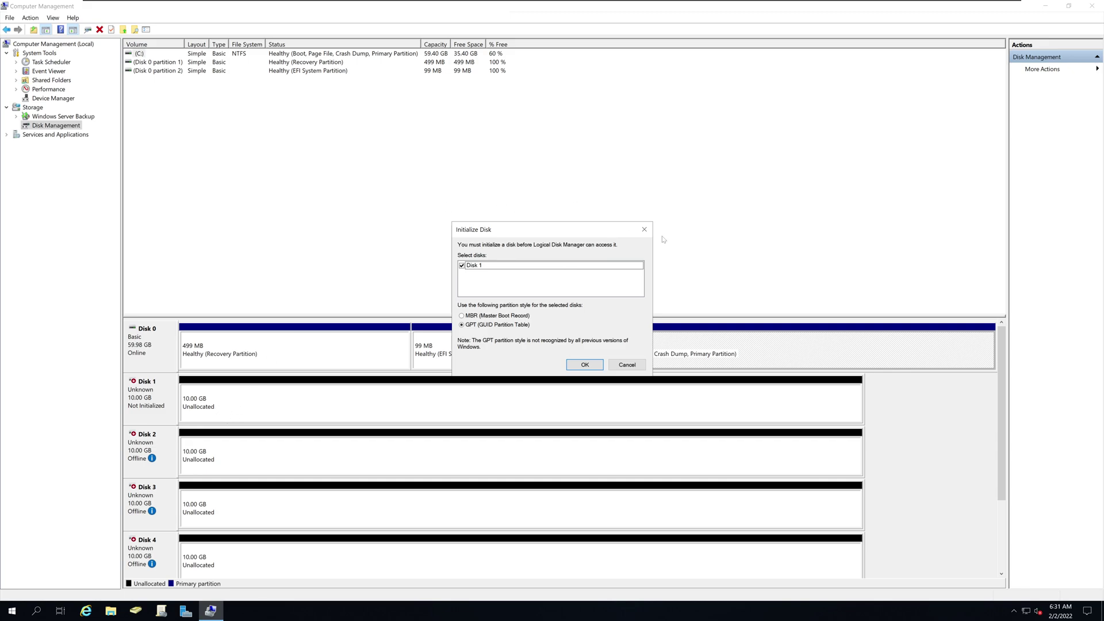
# Dismiss the Initialize Disk prompt and inspect the unallocated space on Disks 1–4.
pyautogui.click(645, 230)
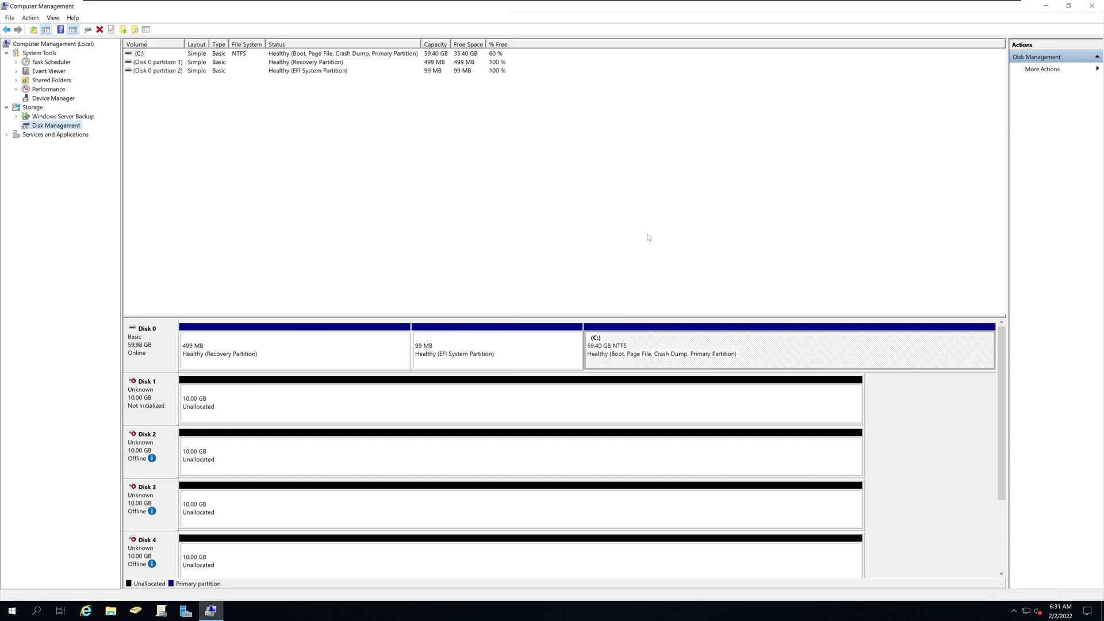
pyautogui.click(329, 467)
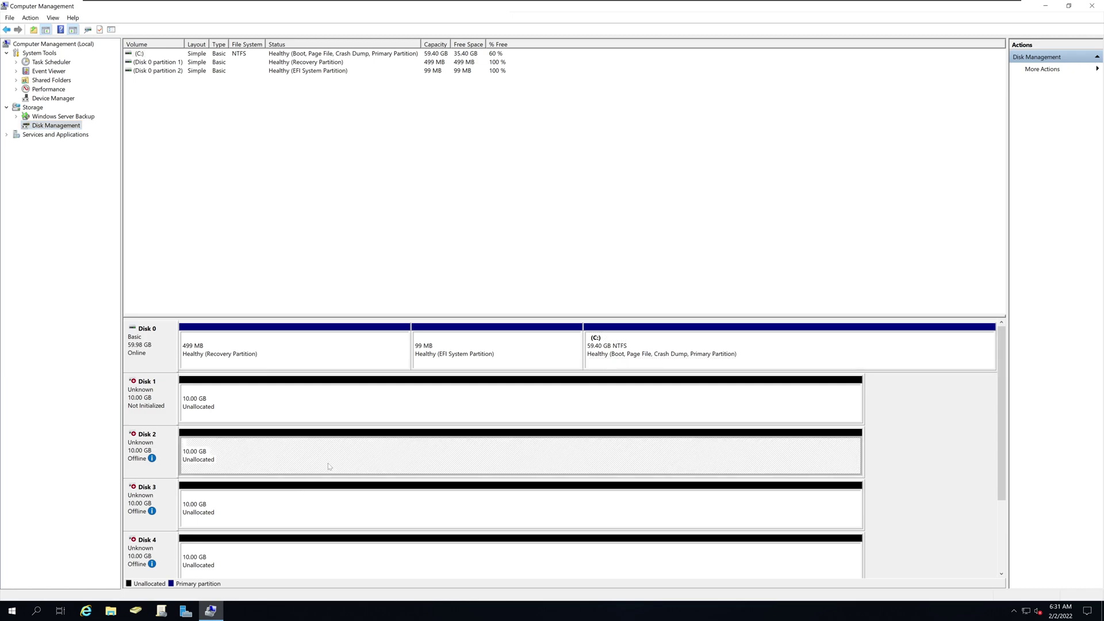
pyautogui.click(305, 406)
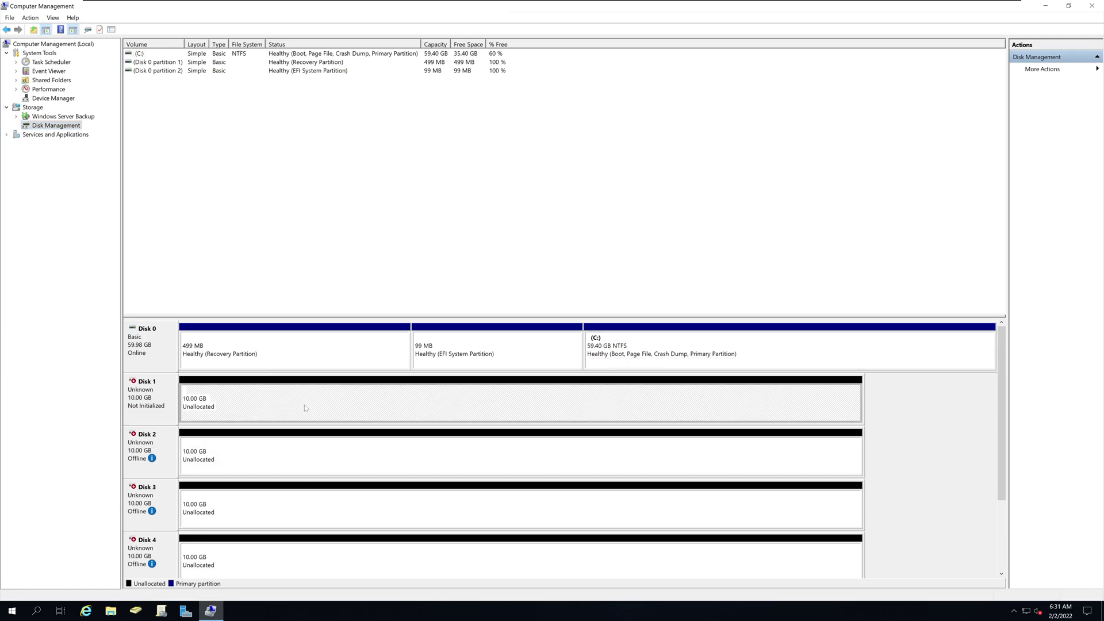
pyautogui.click(289, 464)
pyautogui.click(278, 506)
pyautogui.click(268, 553)
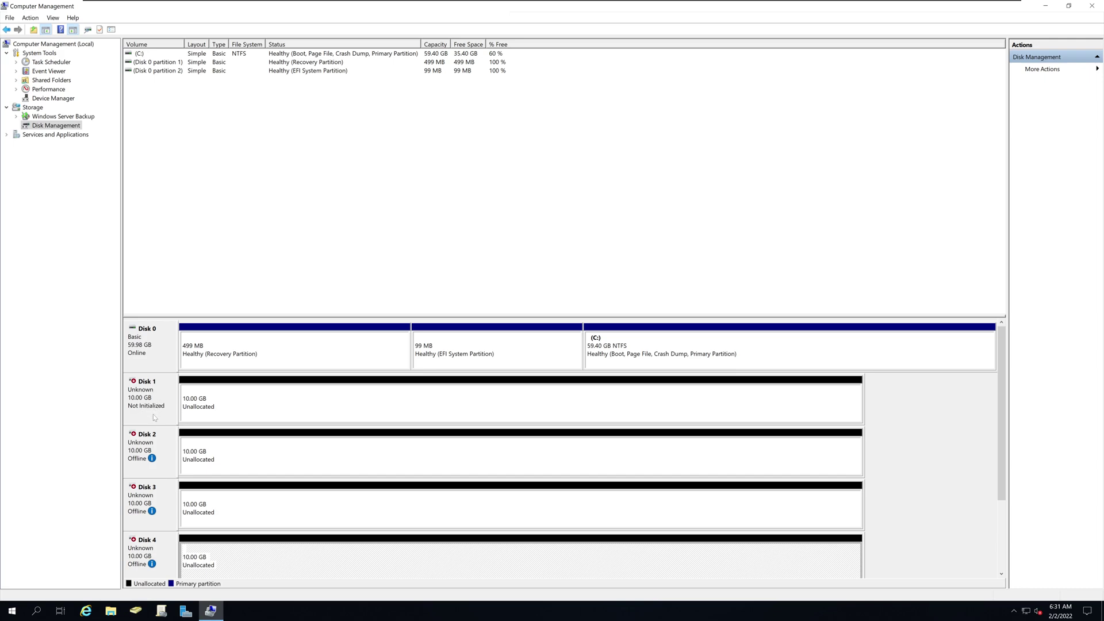
# Bring the offline Disks 2, 3 and 4 online.
pyautogui.moveTo(151, 472)
pyautogui.rightClick(155, 450)
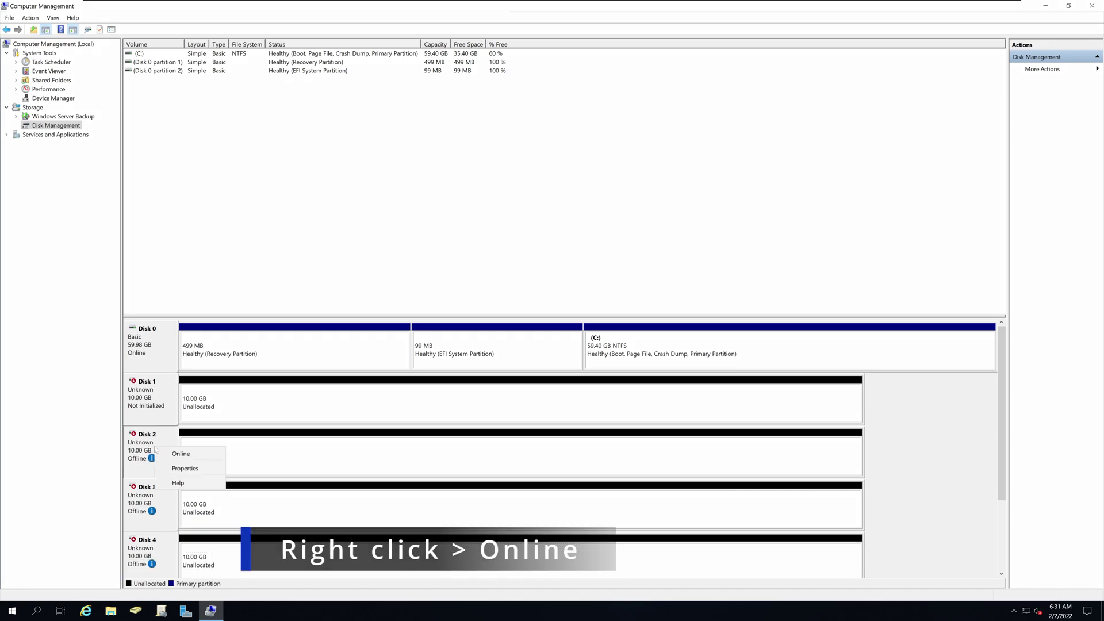
pyautogui.click(186, 458)
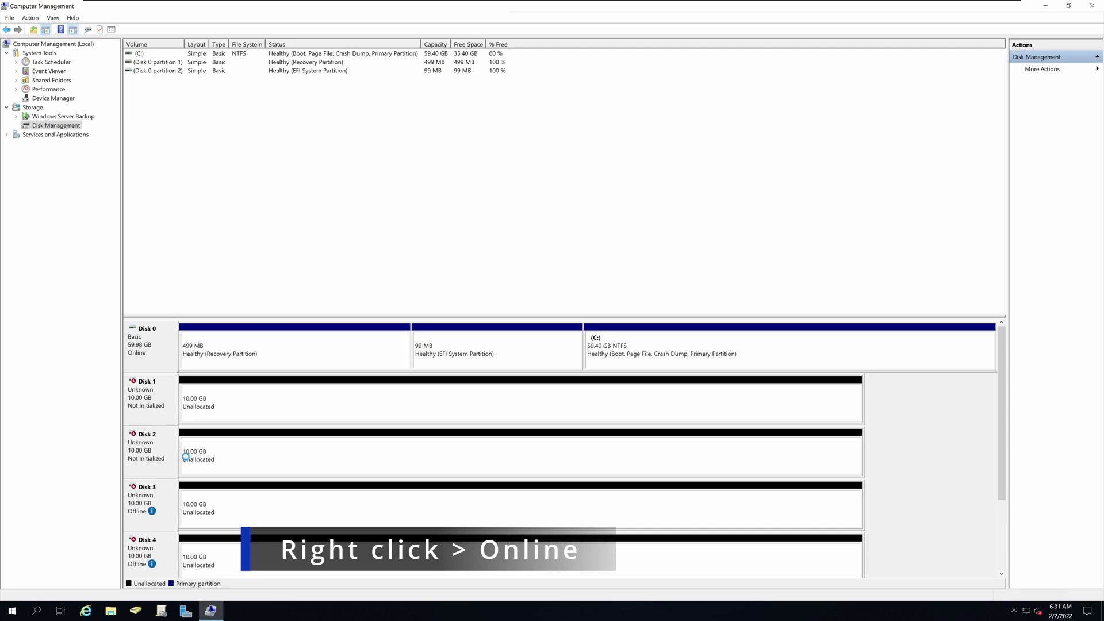
pyautogui.rightClick(162, 509)
pyautogui.click(180, 512)
pyautogui.rightClick(165, 559)
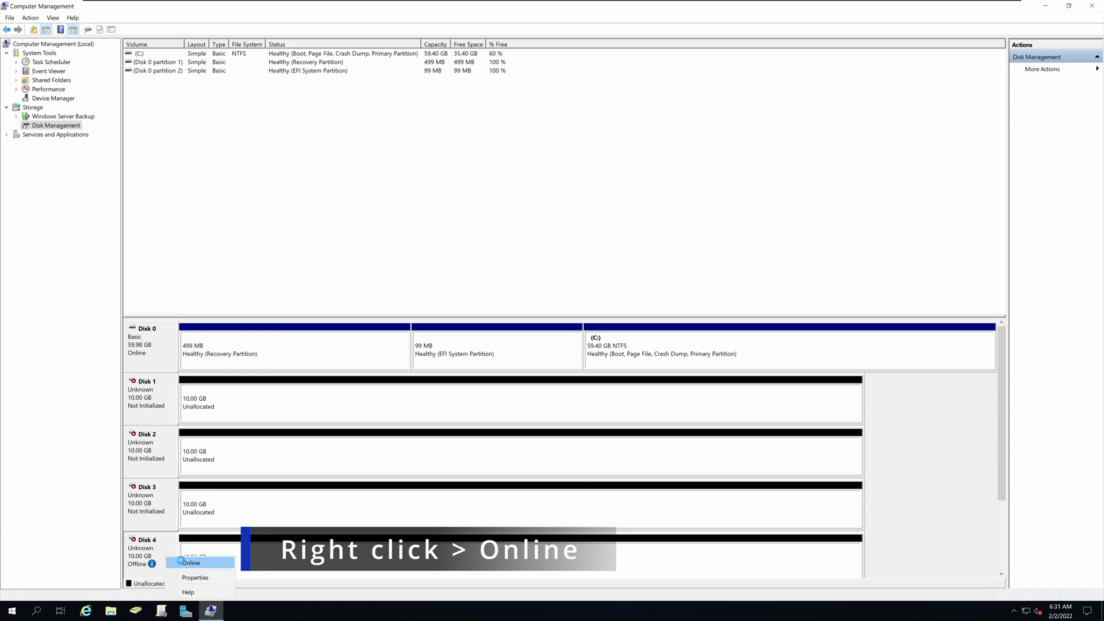
pyautogui.click(183, 562)
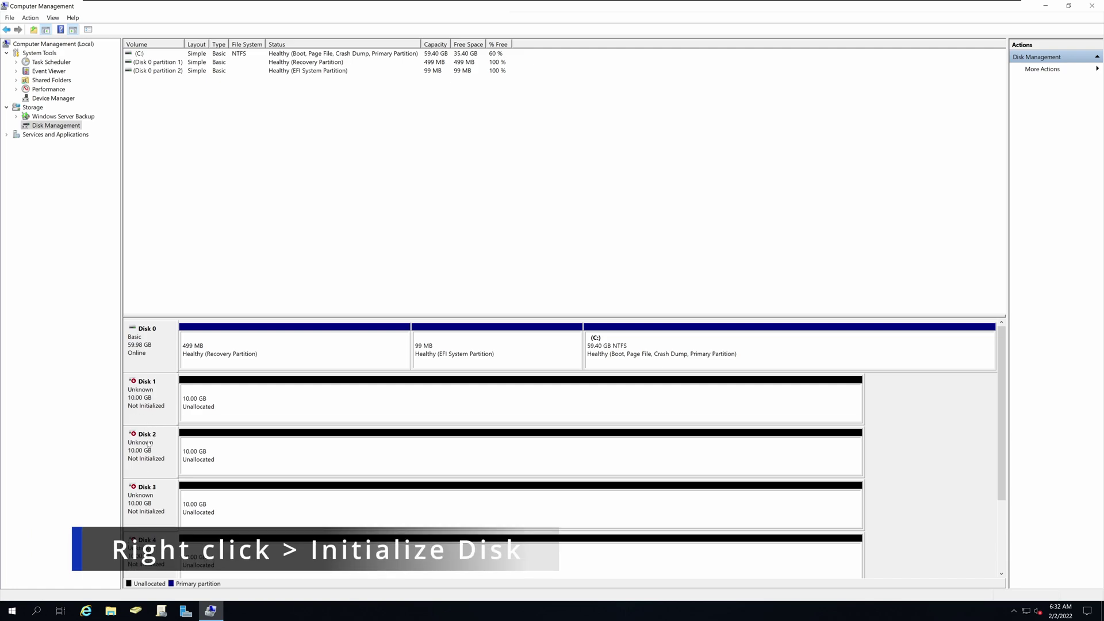
# Bring up Disk 1's context menu and dismiss it without initializing.
pyautogui.rightClick(155, 406)
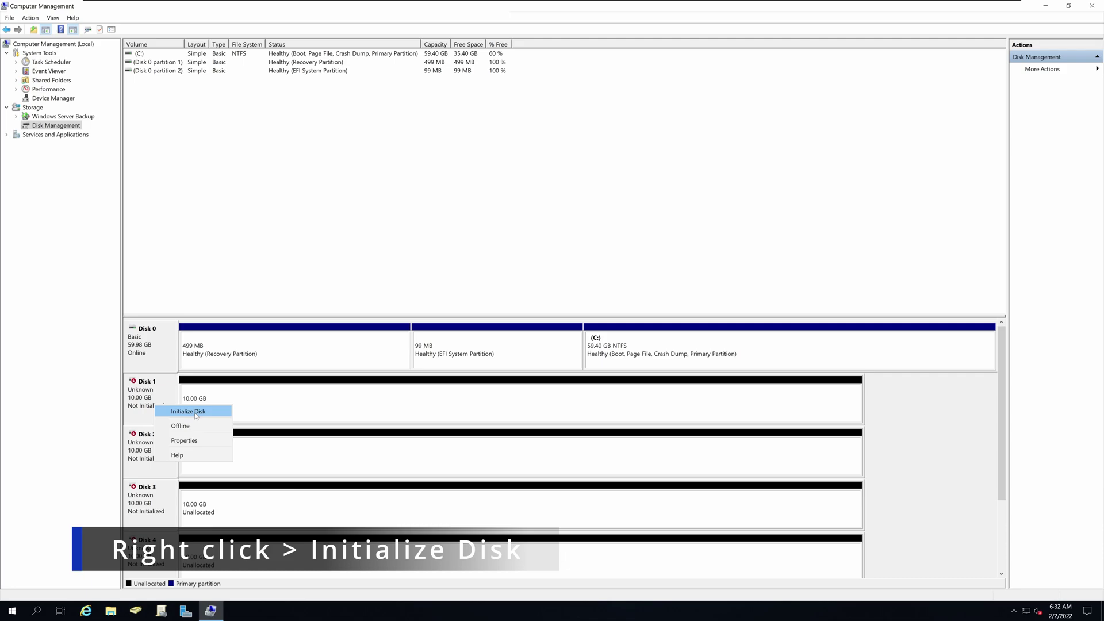
pyautogui.click(419, 419)
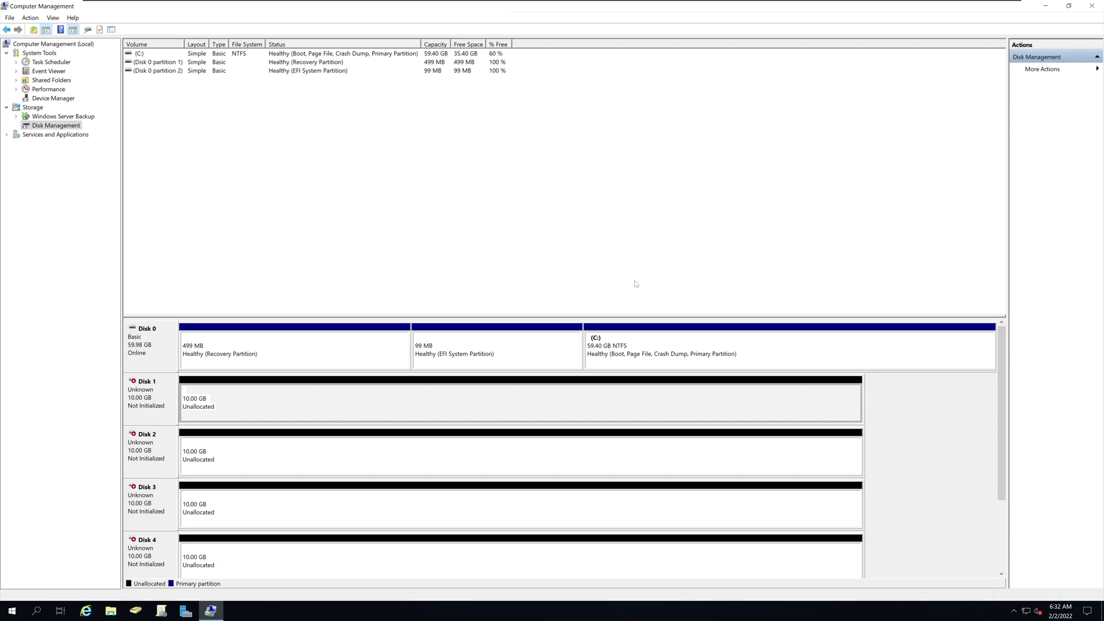
# Close and relaunch Computer Management via Start search 'computer', then open Disk Management maximized.
pyautogui.click(1092, 8)
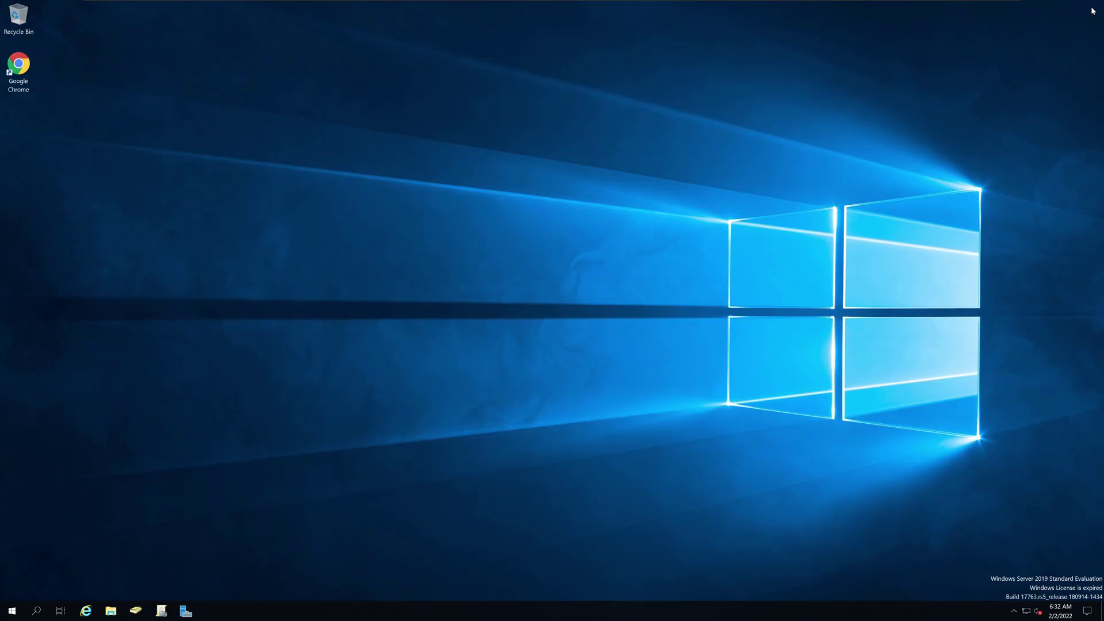
pyautogui.click(12, 611)
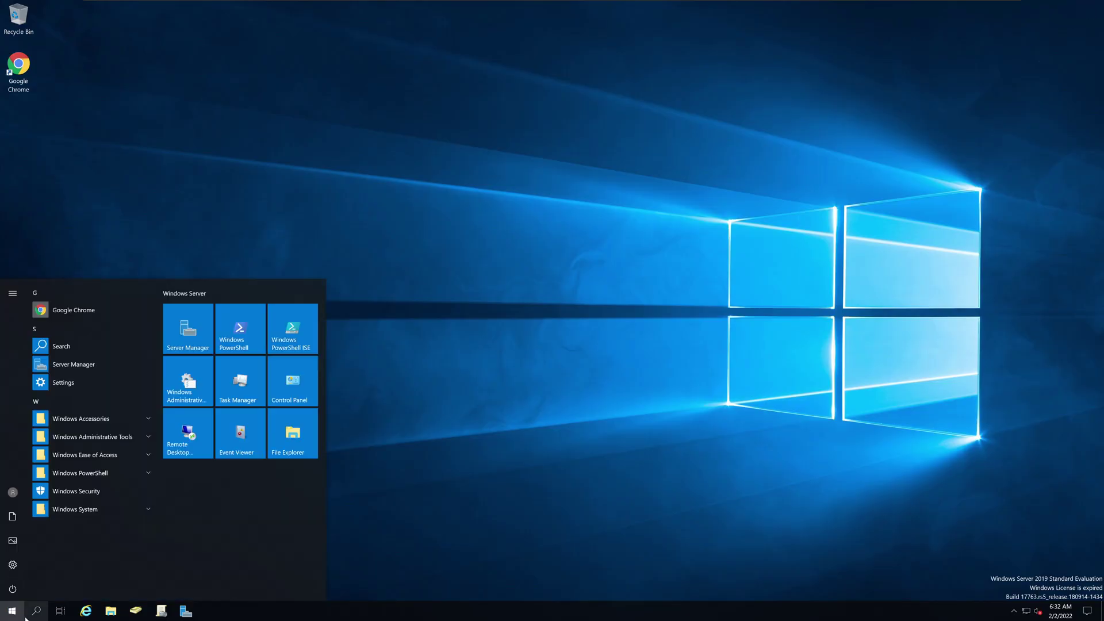
pyautogui.write('computer')
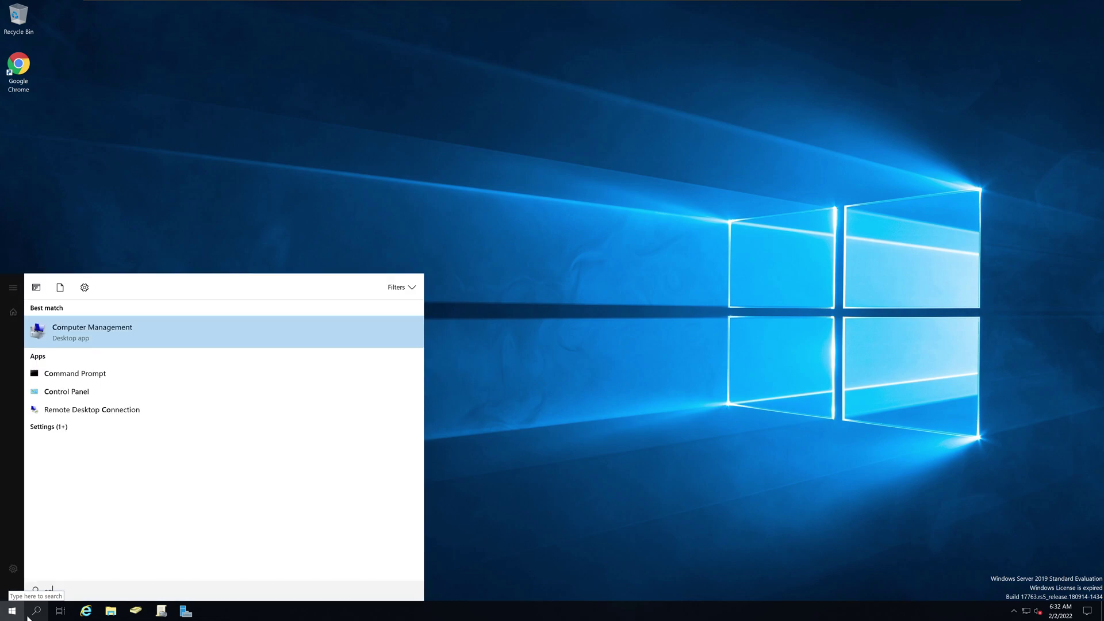
pyautogui.press('Return')
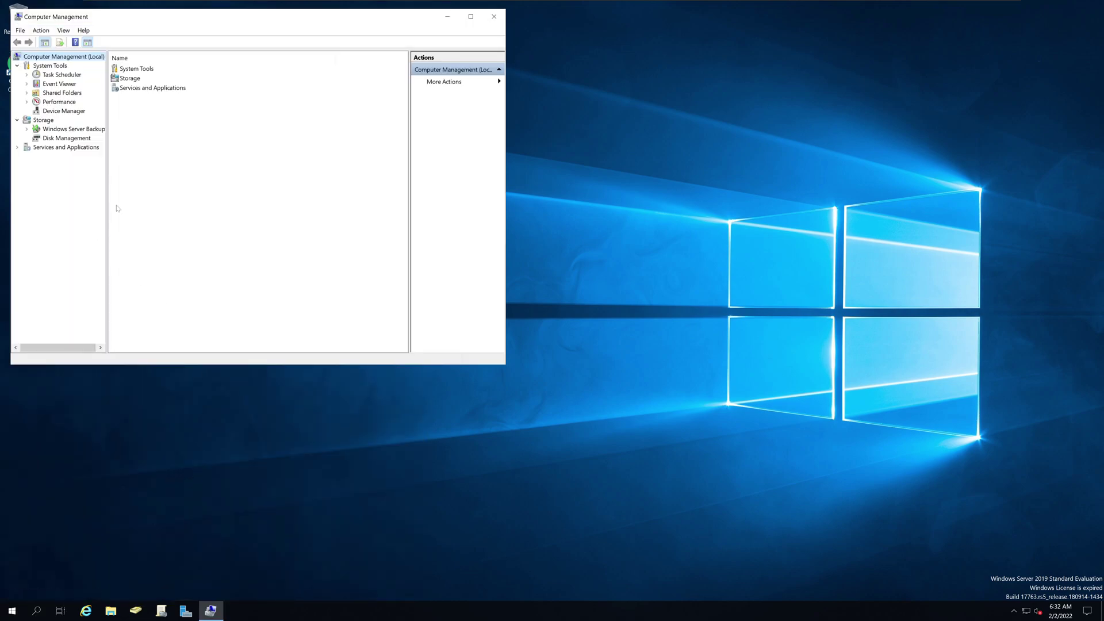
pyautogui.click(470, 16)
pyautogui.click(56, 125)
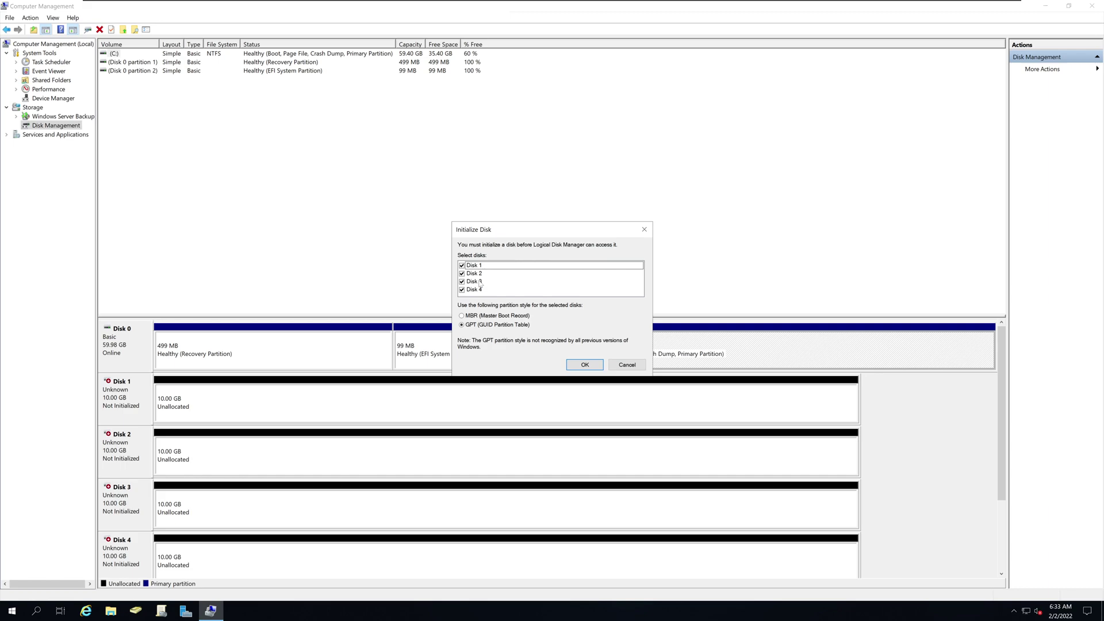
# Initialize Disks 1–4 with the GPT partition style from Disk 1's menu.
pyautogui.click(645, 230)
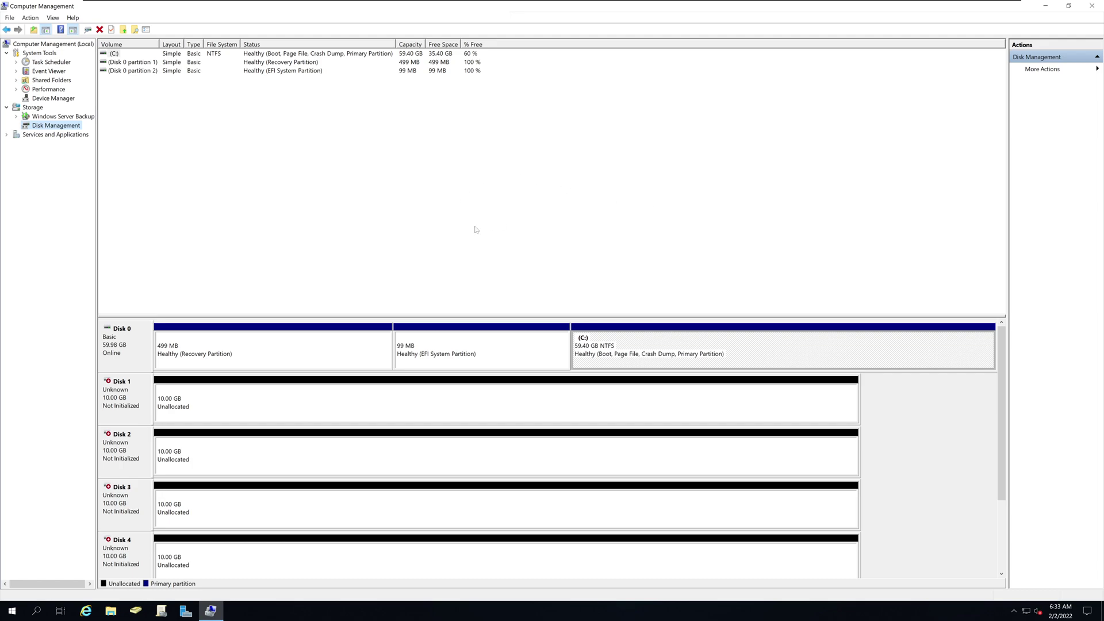
pyautogui.rightClick(127, 417)
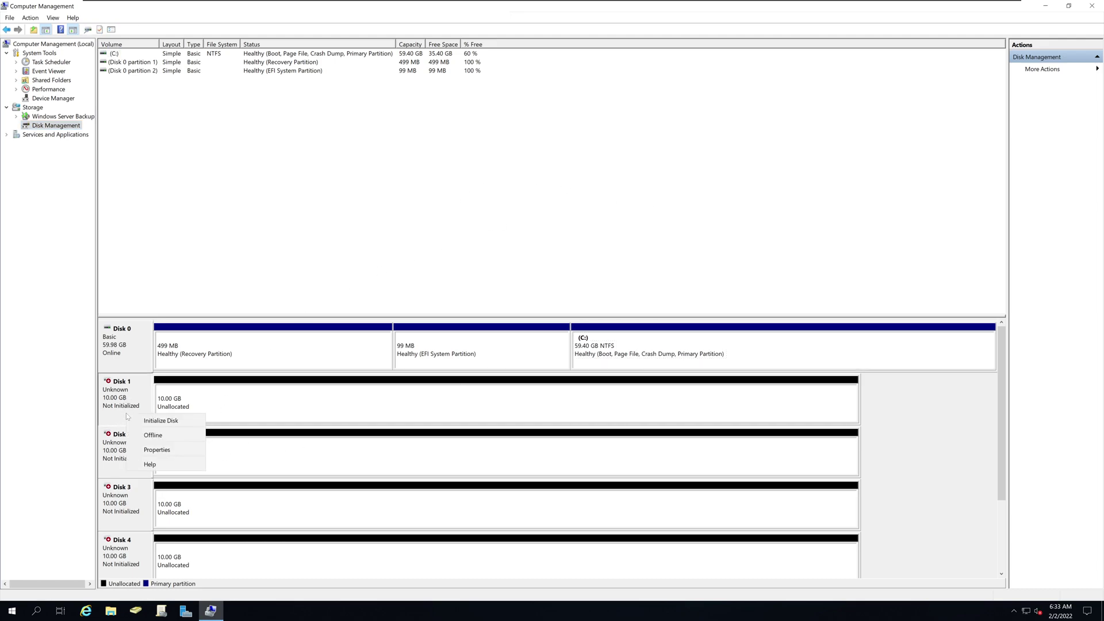
pyautogui.click(160, 421)
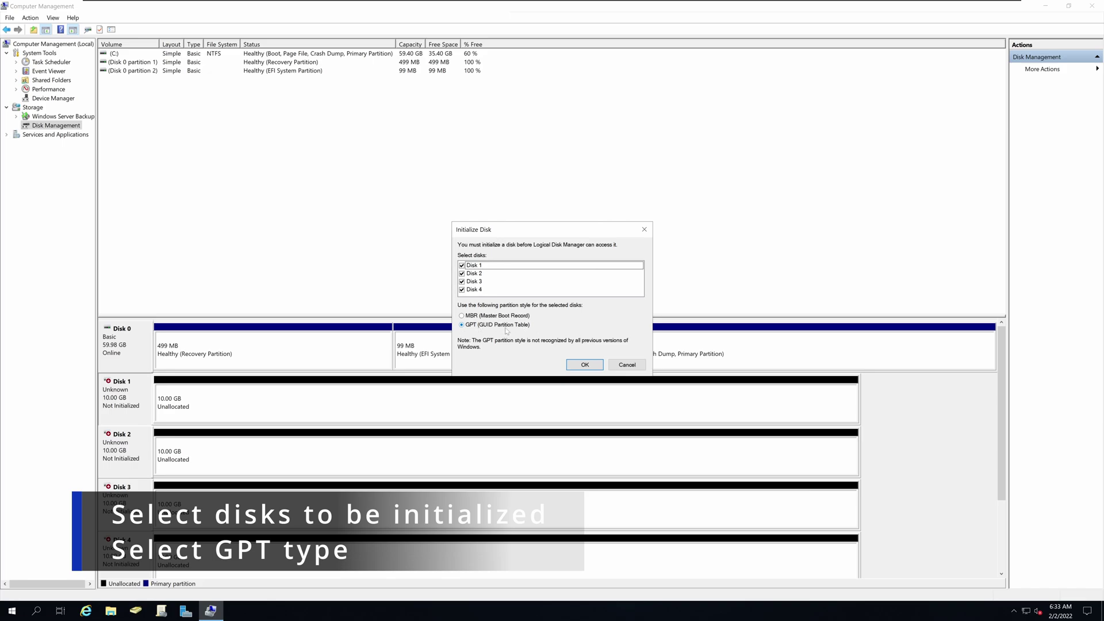
pyautogui.click(586, 366)
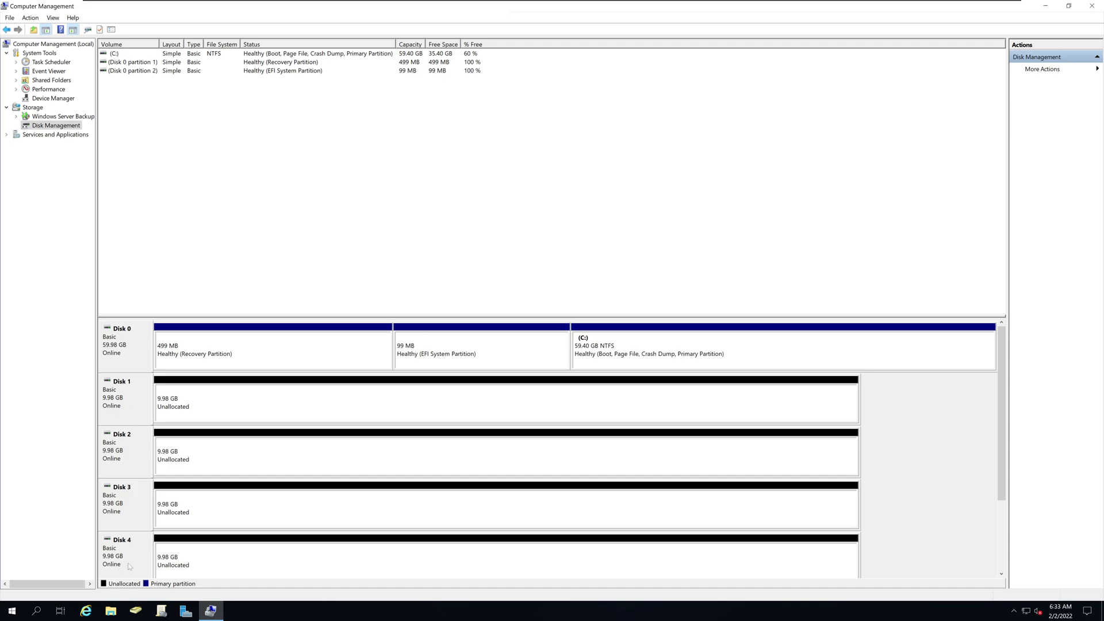
# Select the unallocated space on Disks 4, 2 and 1.
pyautogui.click(196, 568)
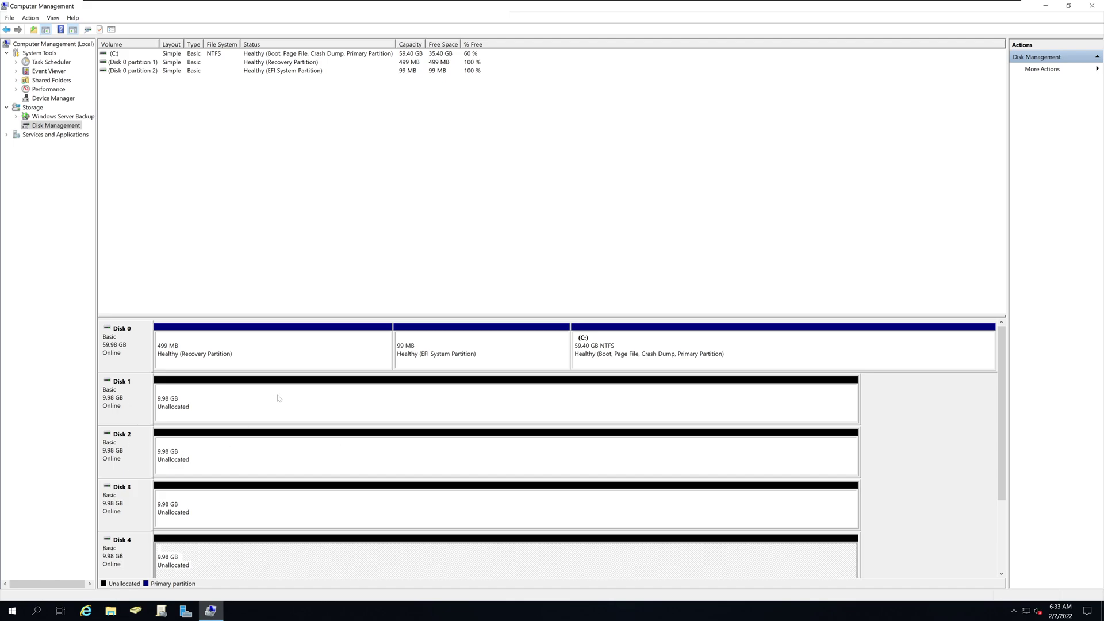
pyautogui.click(308, 456)
pyautogui.rightClick(327, 414)
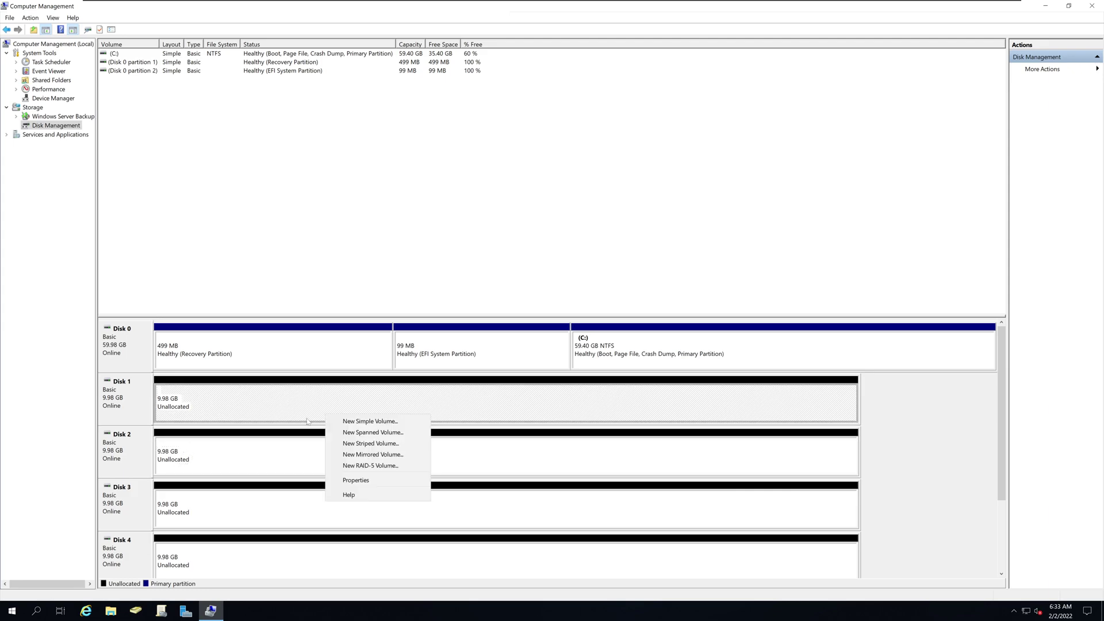
pyautogui.click(251, 455)
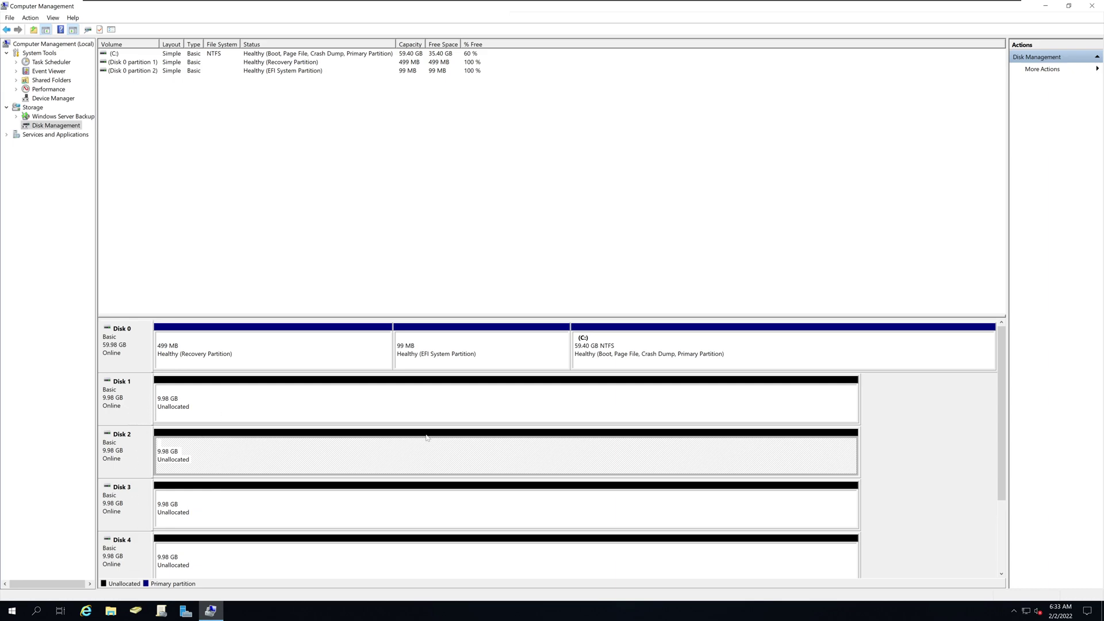
# Convert Disks 1, 2, 3 and 4 to dynamic in the Convert to Dynamic Disk dialog.
pyautogui.rightClick(130, 405)
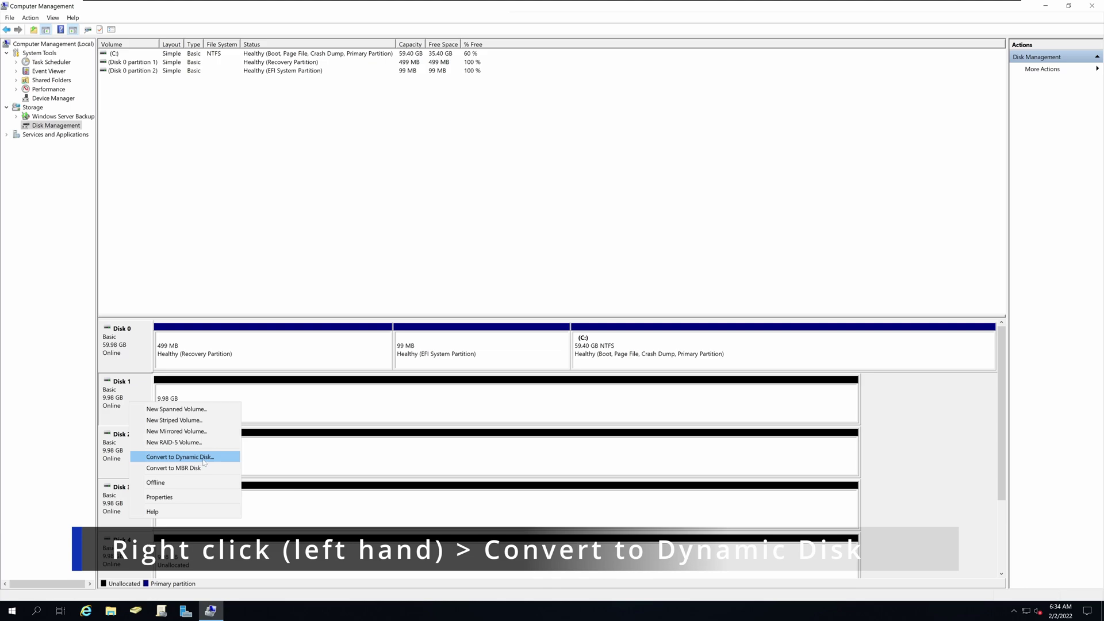
pyautogui.click(222, 458)
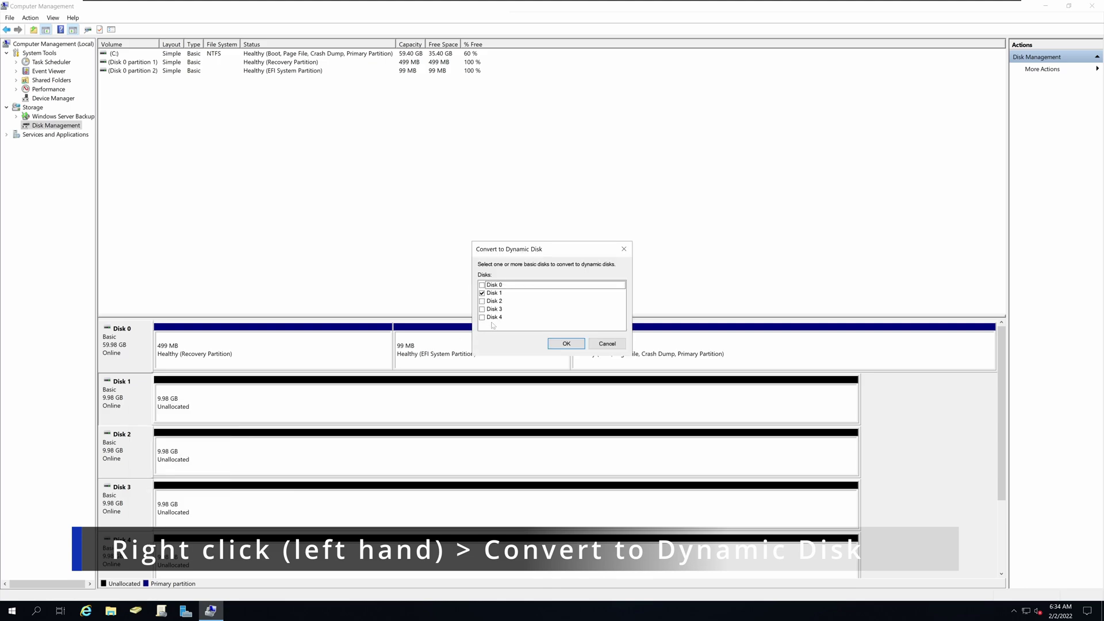
pyautogui.click(482, 302)
pyautogui.click(486, 310)
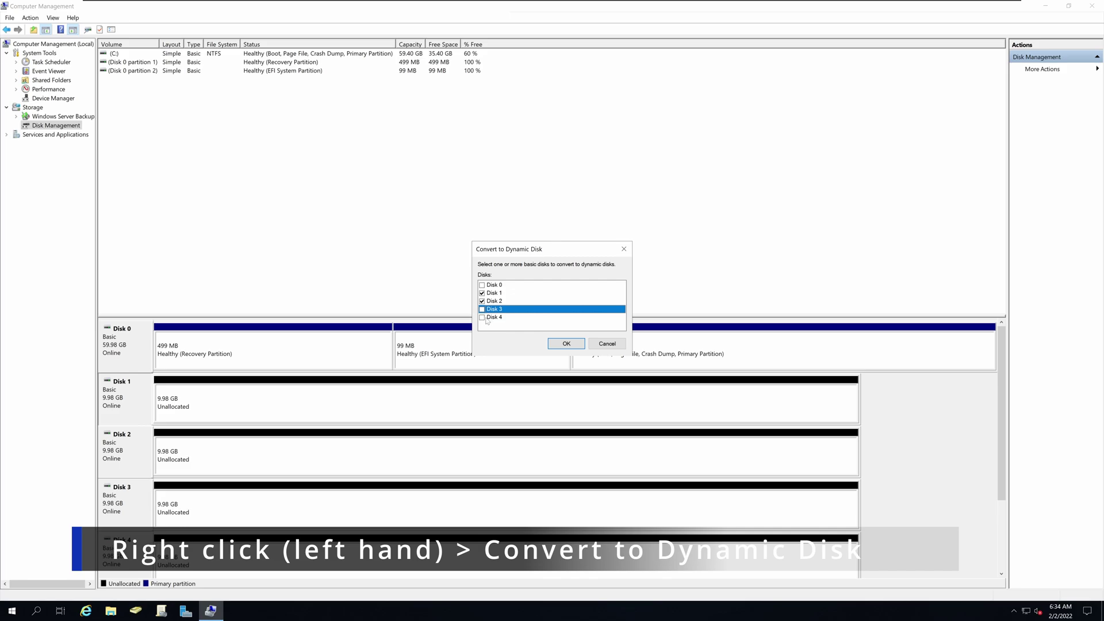
pyautogui.click(486, 318)
pyautogui.click(486, 310)
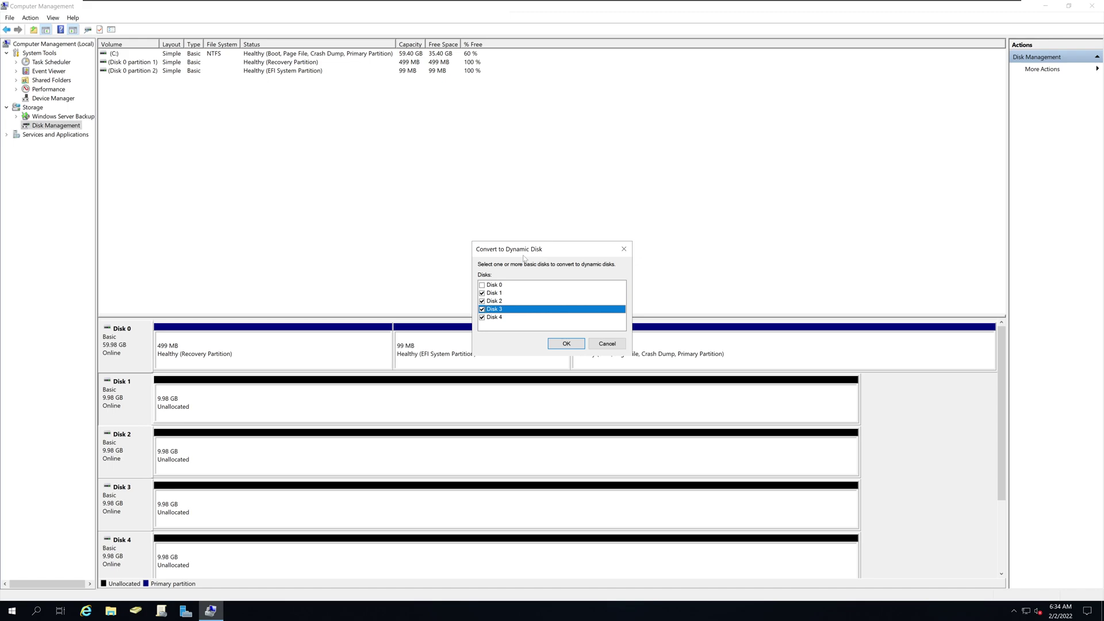
pyautogui.click(567, 344)
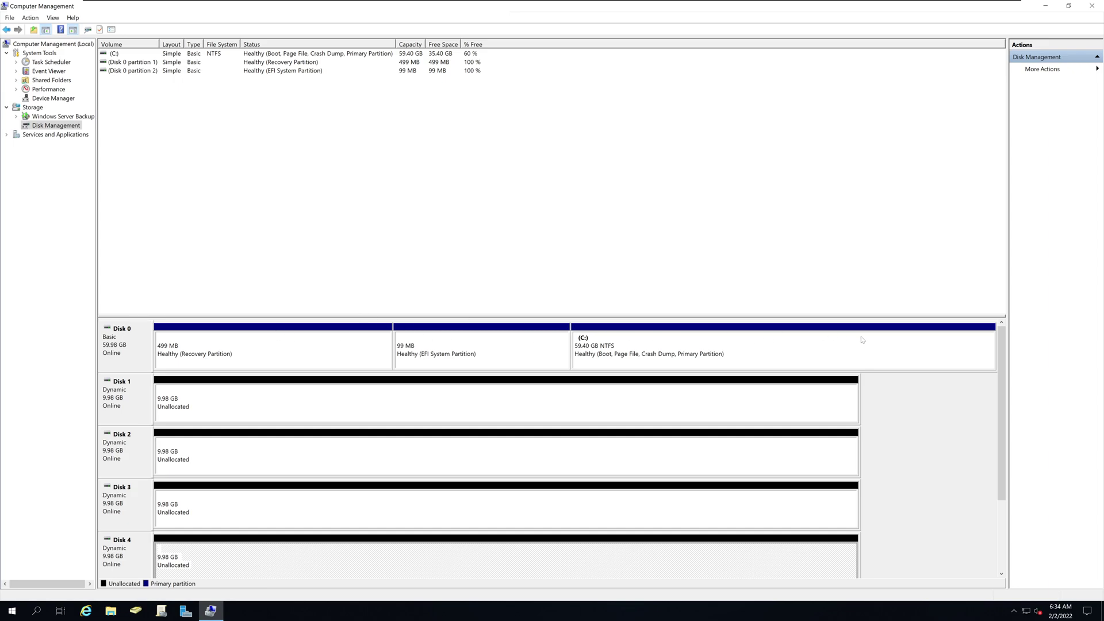
pyautogui.click(223, 347)
pyautogui.click(493, 357)
pyautogui.click(760, 361)
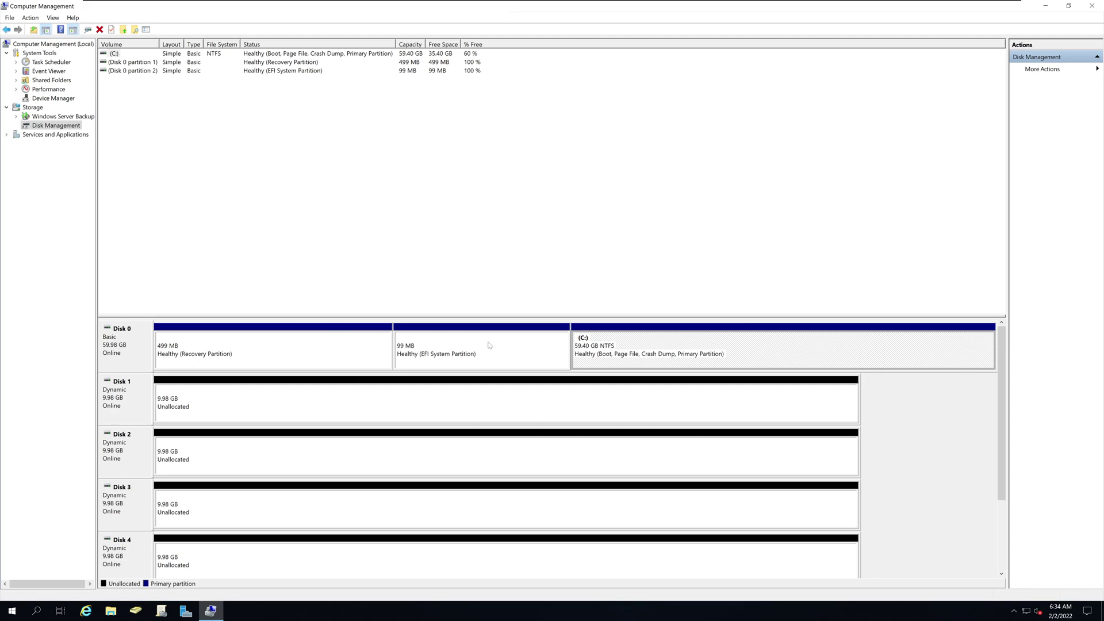
pyautogui.click(372, 420)
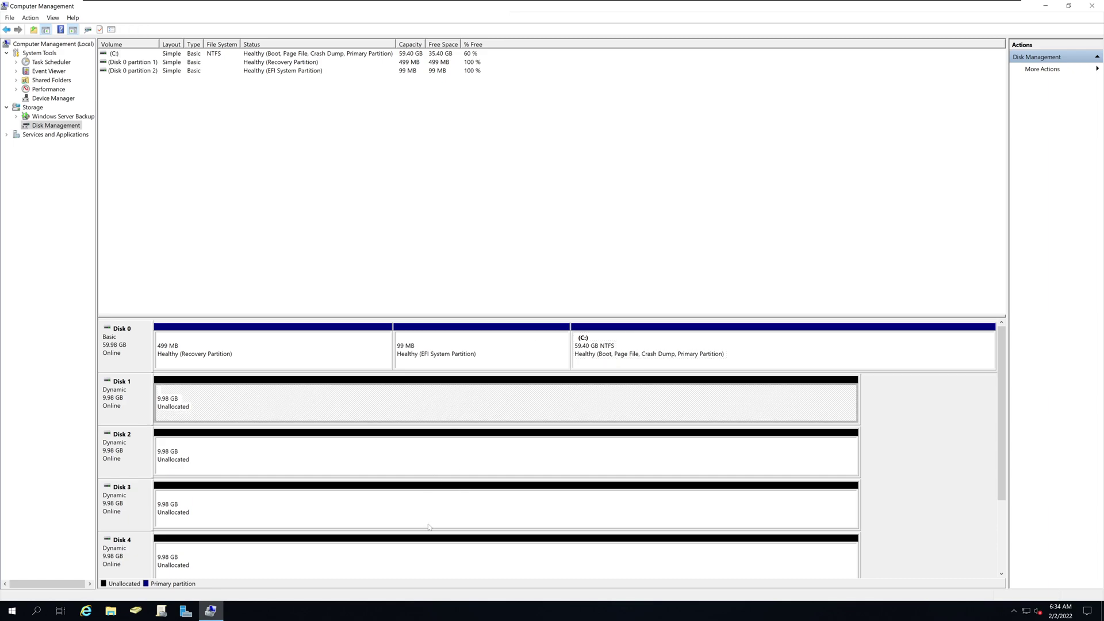
pyautogui.click(279, 460)
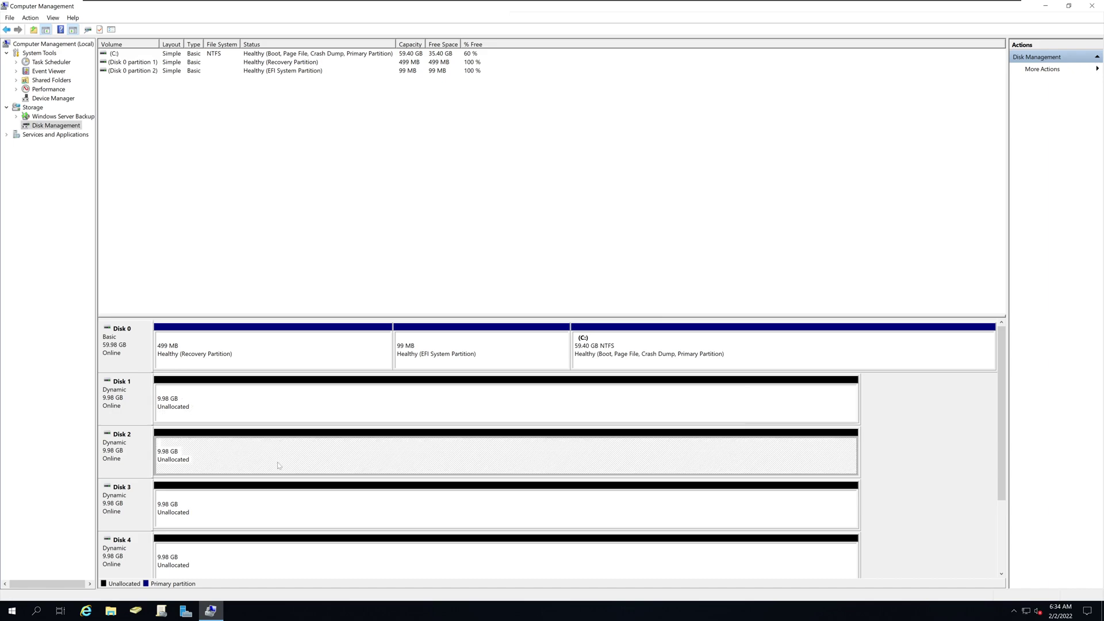
pyautogui.click(291, 507)
pyautogui.click(302, 564)
pyautogui.click(331, 419)
pyautogui.click(319, 515)
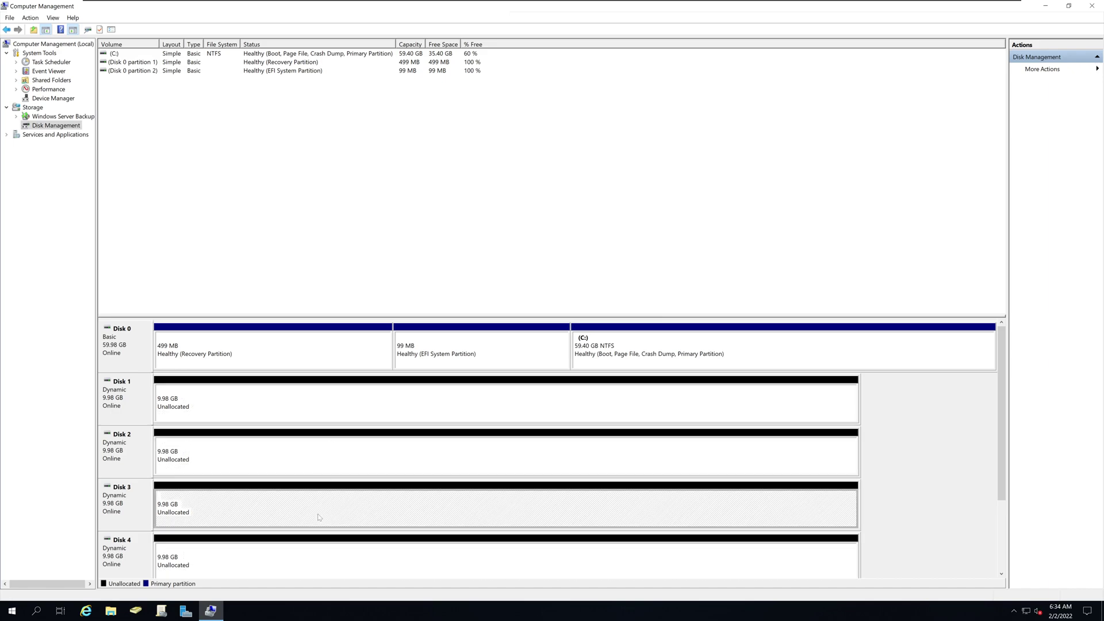
pyautogui.click(329, 446)
pyautogui.click(337, 412)
pyautogui.click(330, 466)
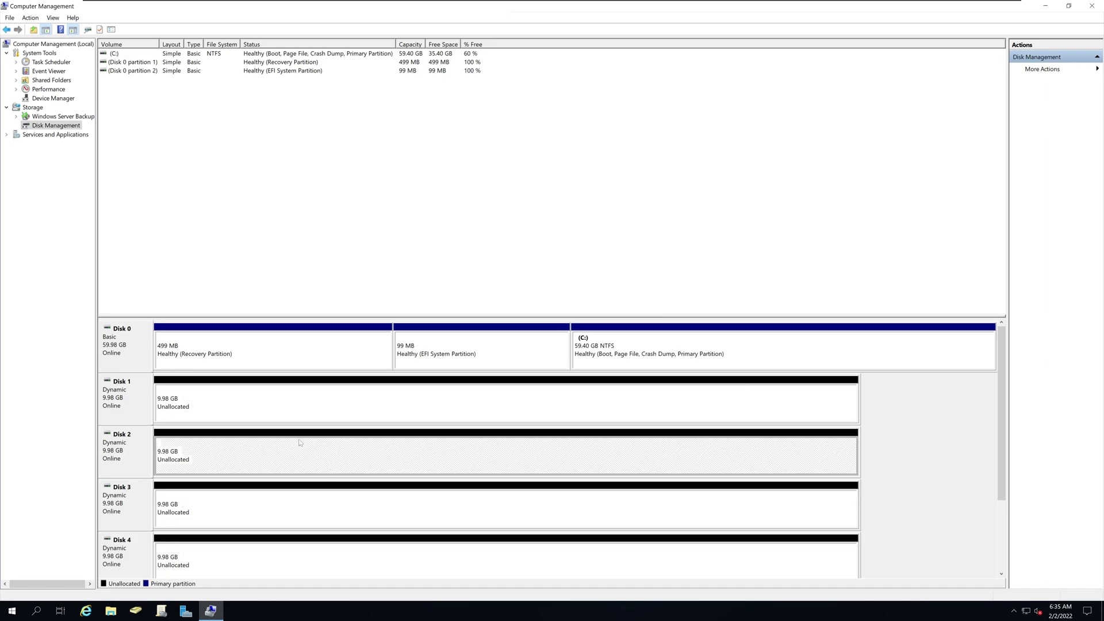
pyautogui.click(290, 411)
# Start the New RAID-5 Volume wizard from Disk 1's unallocated space.
pyautogui.rightClick(406, 410)
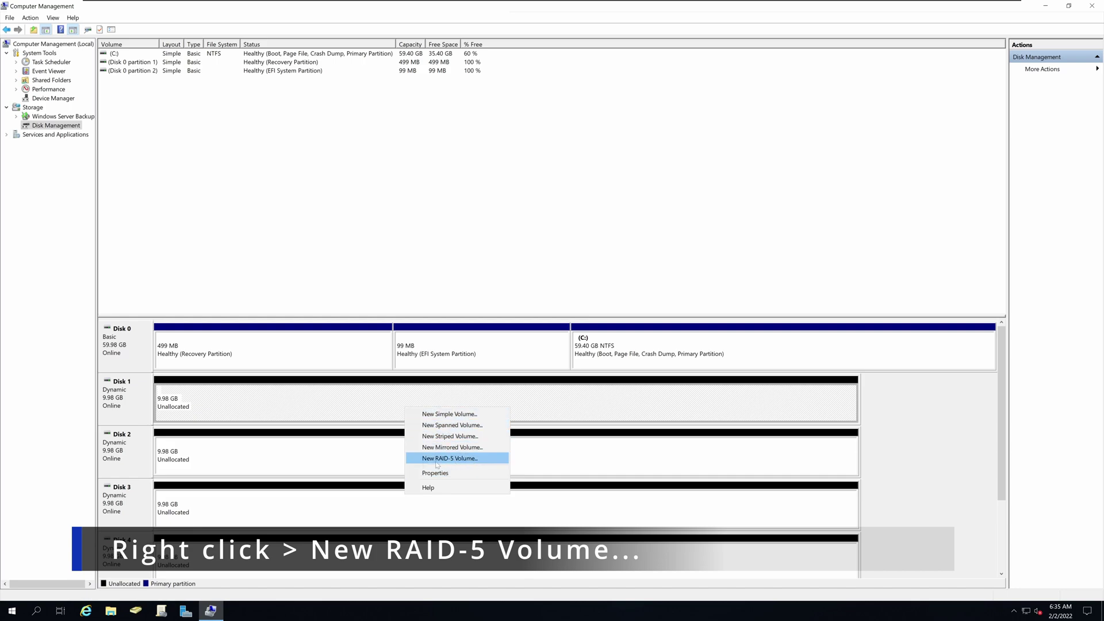
pyautogui.click(471, 460)
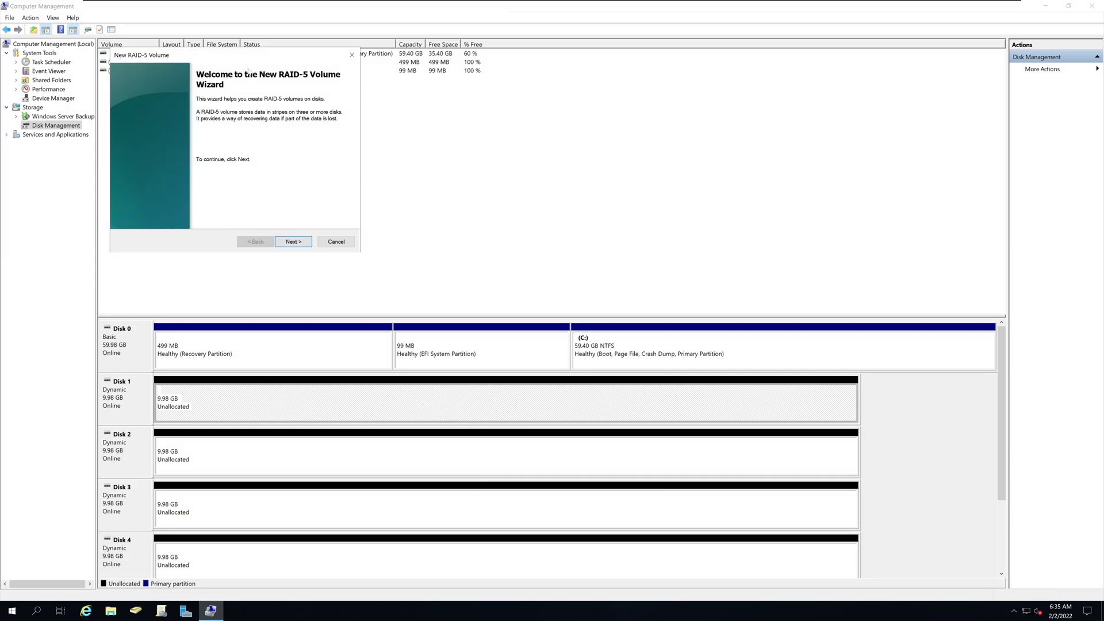
pyautogui.moveTo(247, 57); pyautogui.dragTo(480, 151)
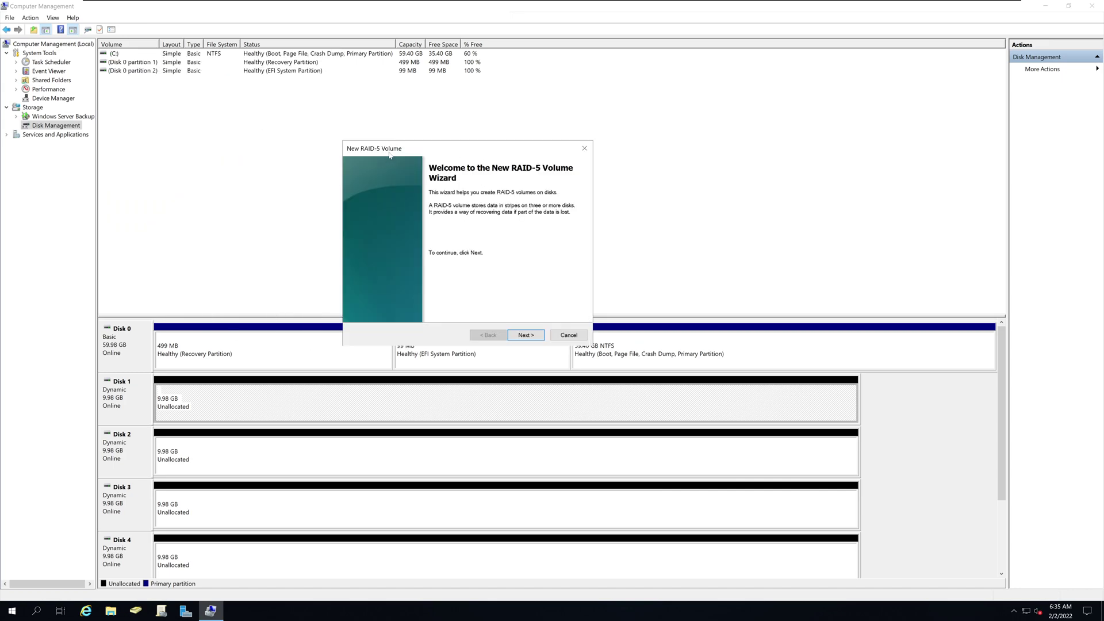
pyautogui.click(528, 336)
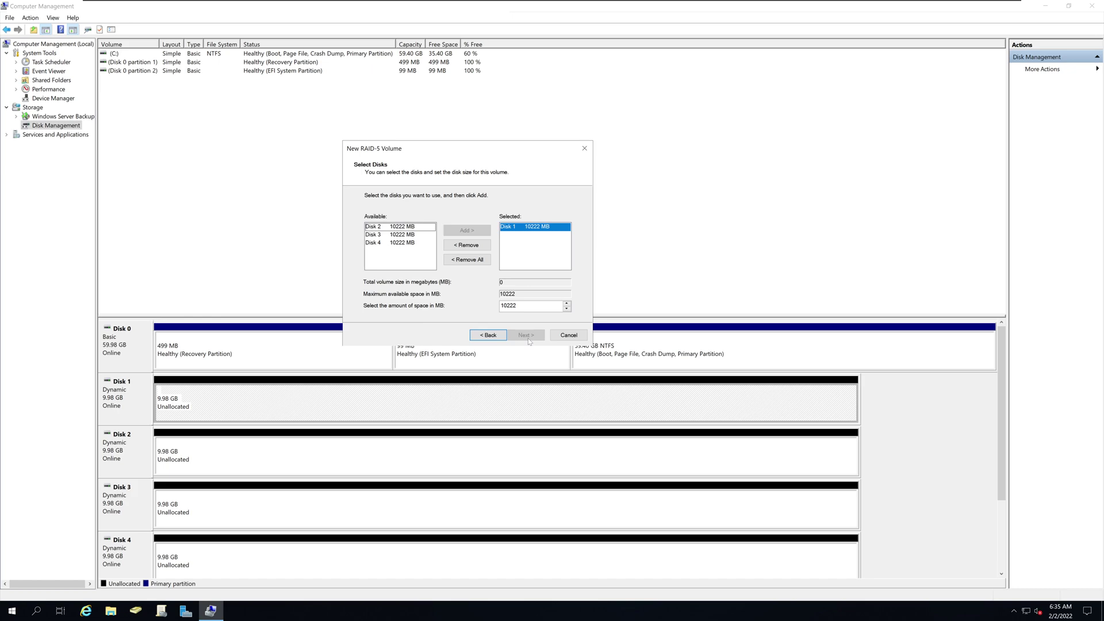
# Add Disks 2, 3 and 4 alongside Disk 1 for a 30666 MB volume.
pyautogui.click(417, 229)
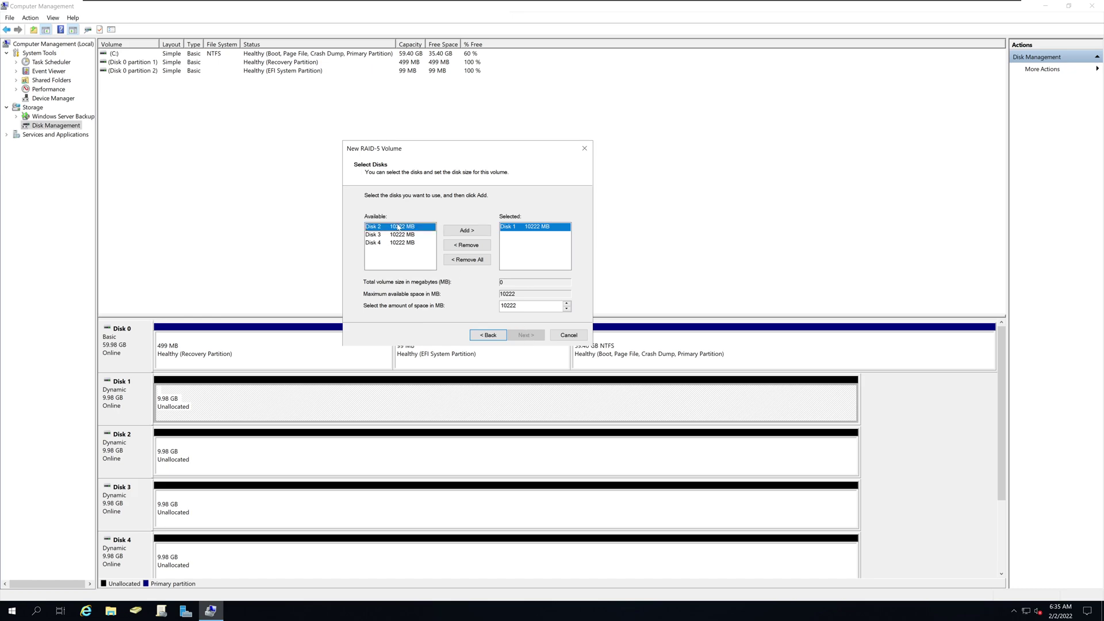
pyautogui.click(470, 233)
pyautogui.click(461, 232)
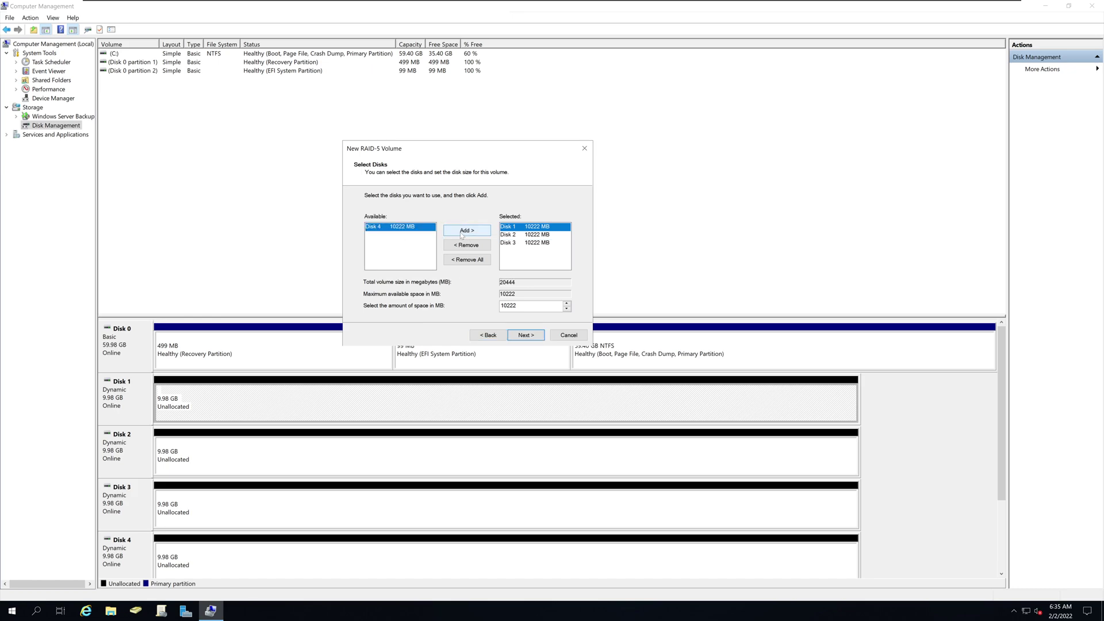
pyautogui.click(462, 233)
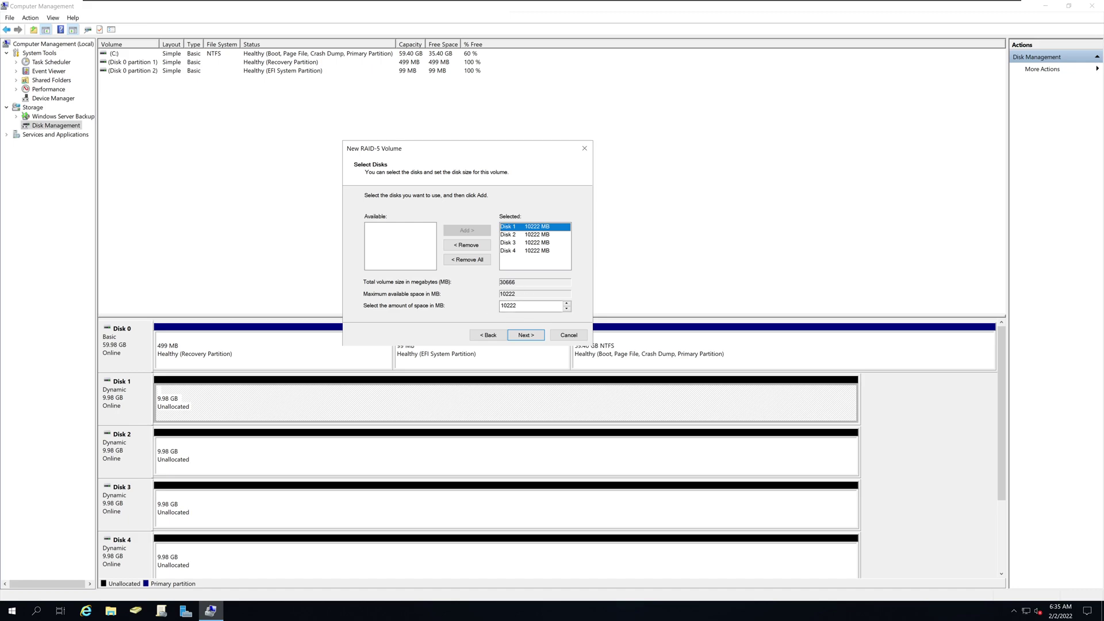
pyautogui.click(544, 235)
pyautogui.click(544, 251)
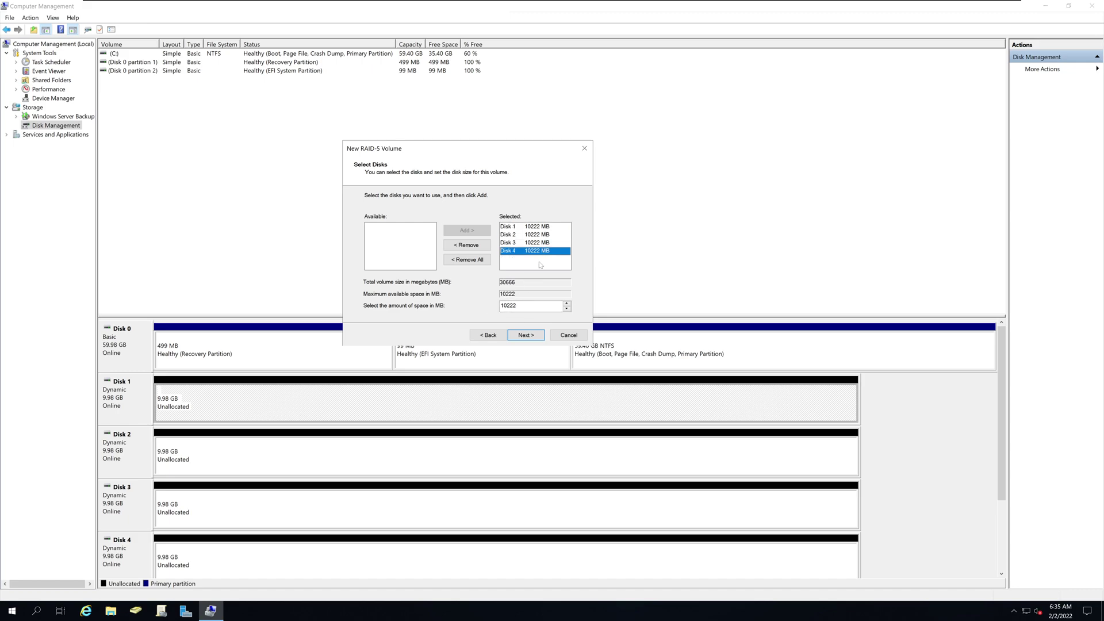
pyautogui.click(528, 339)
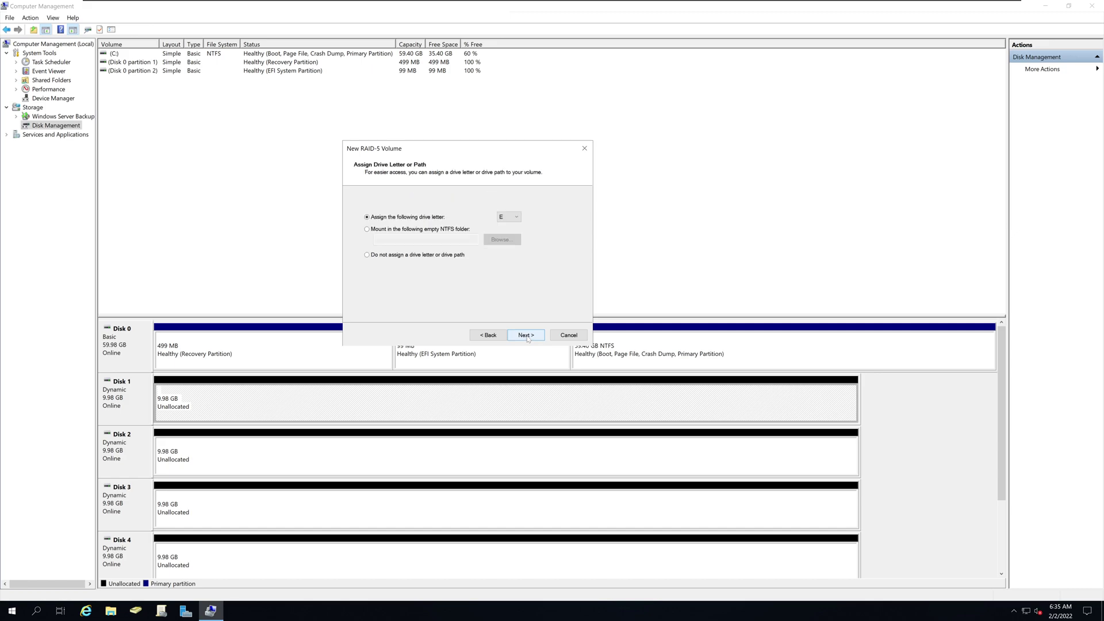
# Keep E as the new volume's drive letter.
pyautogui.click(515, 217)
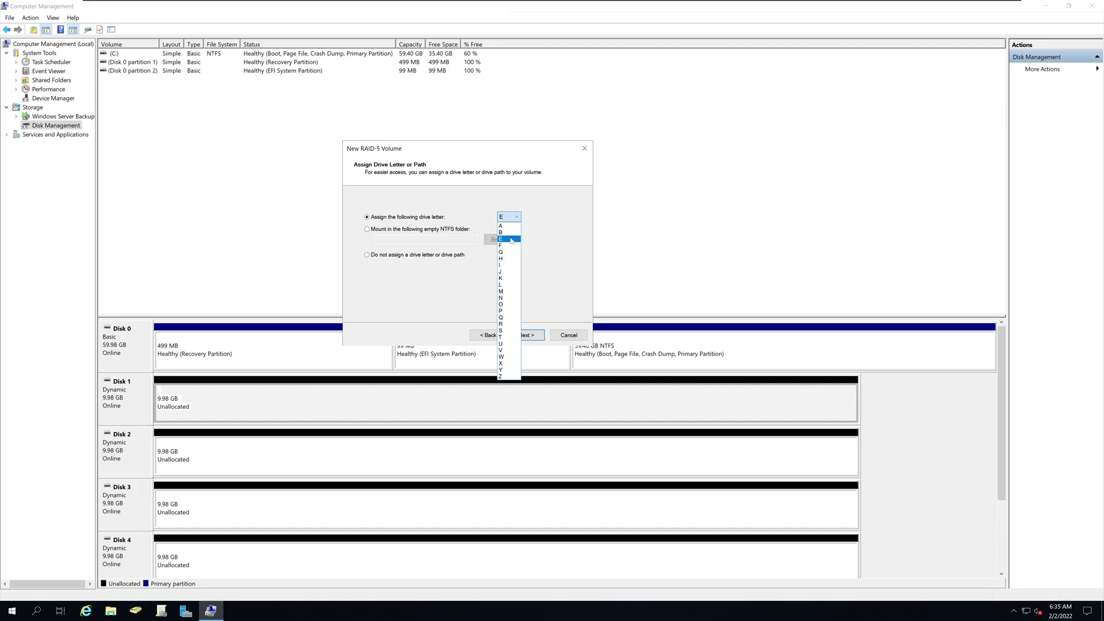
pyautogui.click(512, 240)
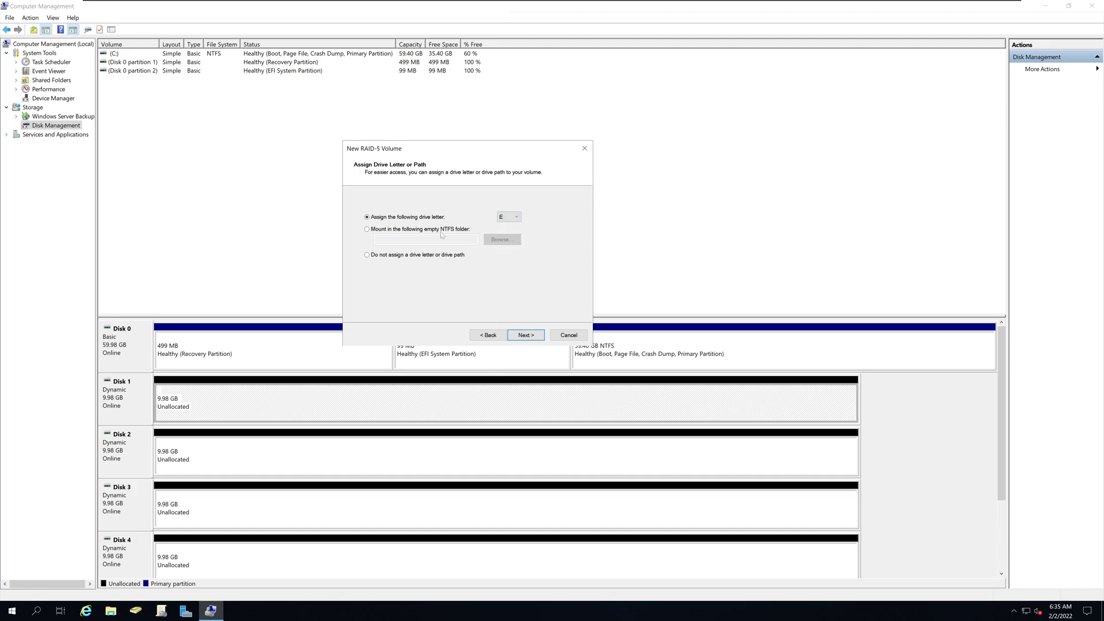
pyautogui.click(509, 219)
pyautogui.click(513, 241)
pyautogui.click(524, 335)
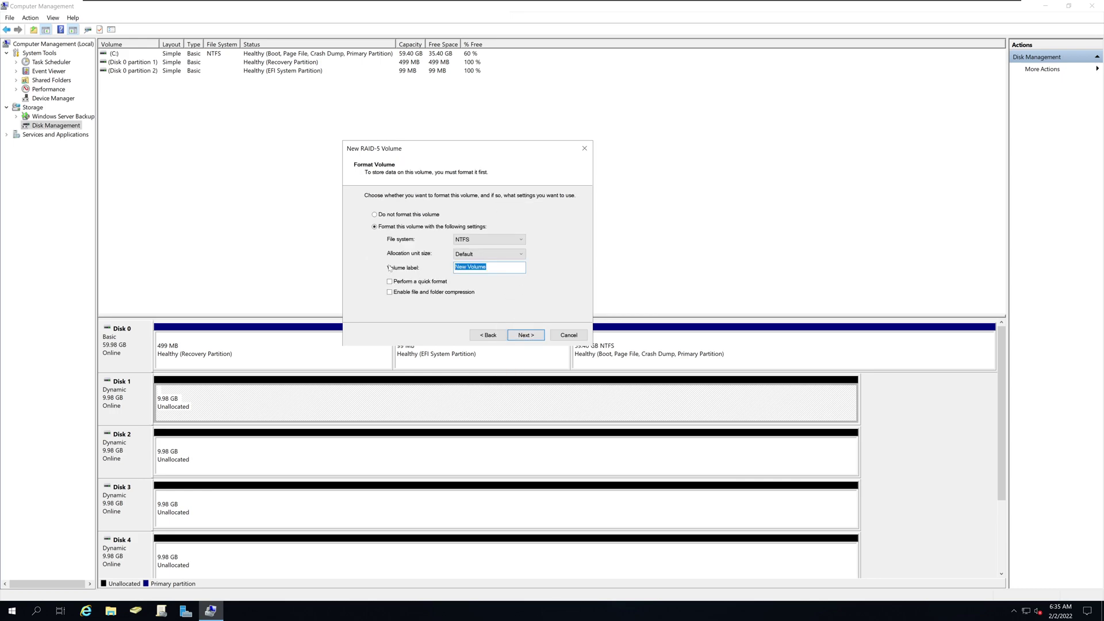
# Format as NTFS labelled 'RAID 5' with quick format, then review the summary.
pyautogui.write('RAID 5')
pyautogui.click(527, 336)
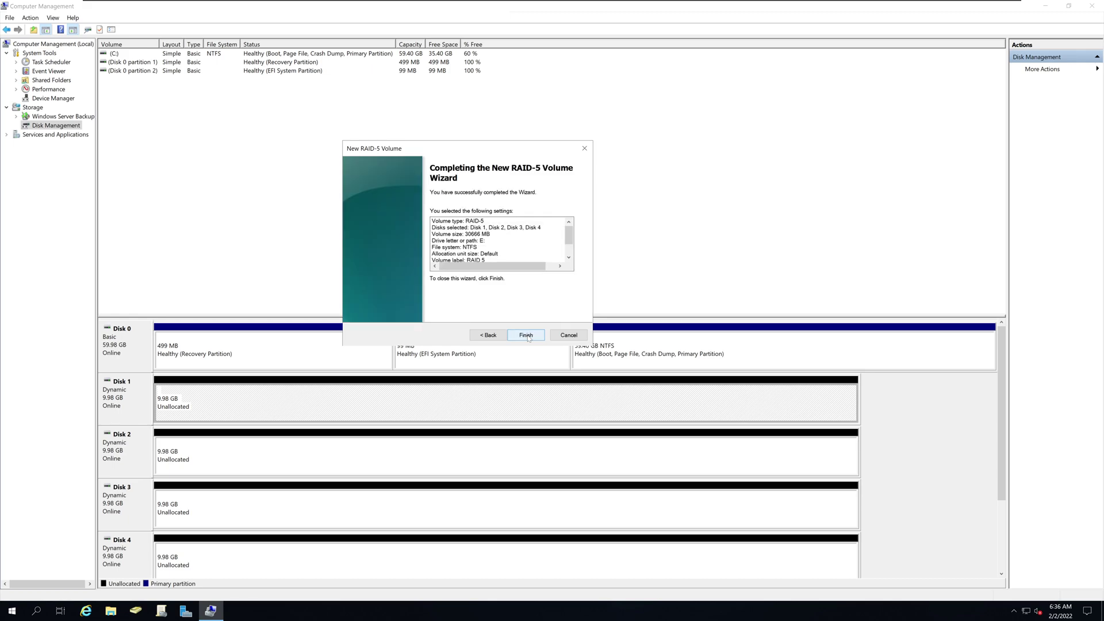
pyautogui.scroll(-1, 571, 259)
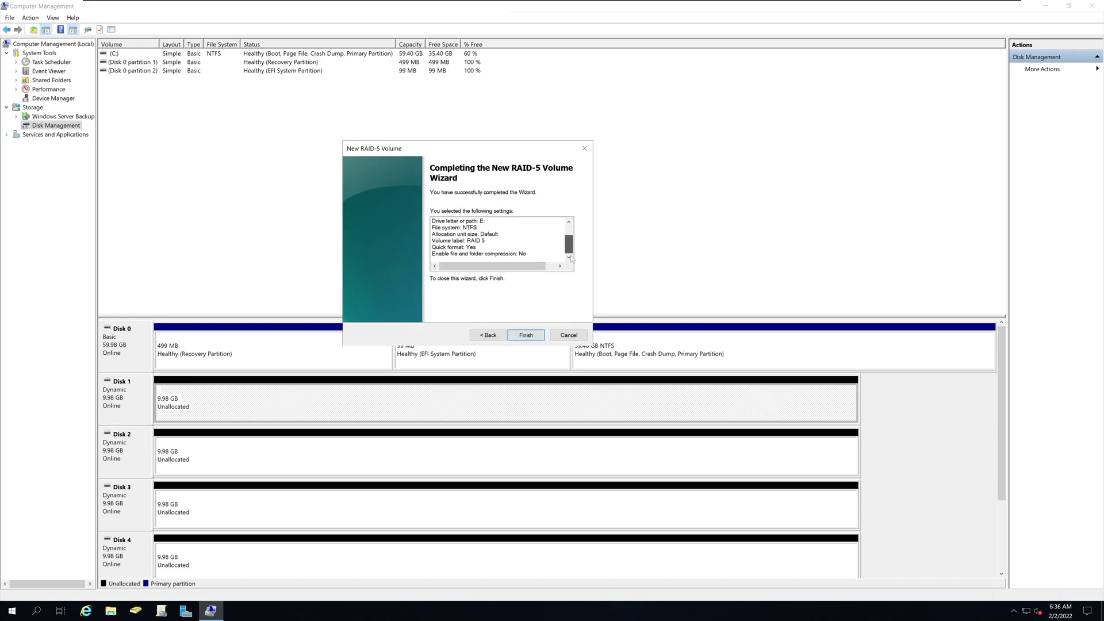
pyautogui.scroll(2, 571, 246)
pyautogui.scroll(-2, 571, 246)
pyautogui.scroll(1, 570, 245)
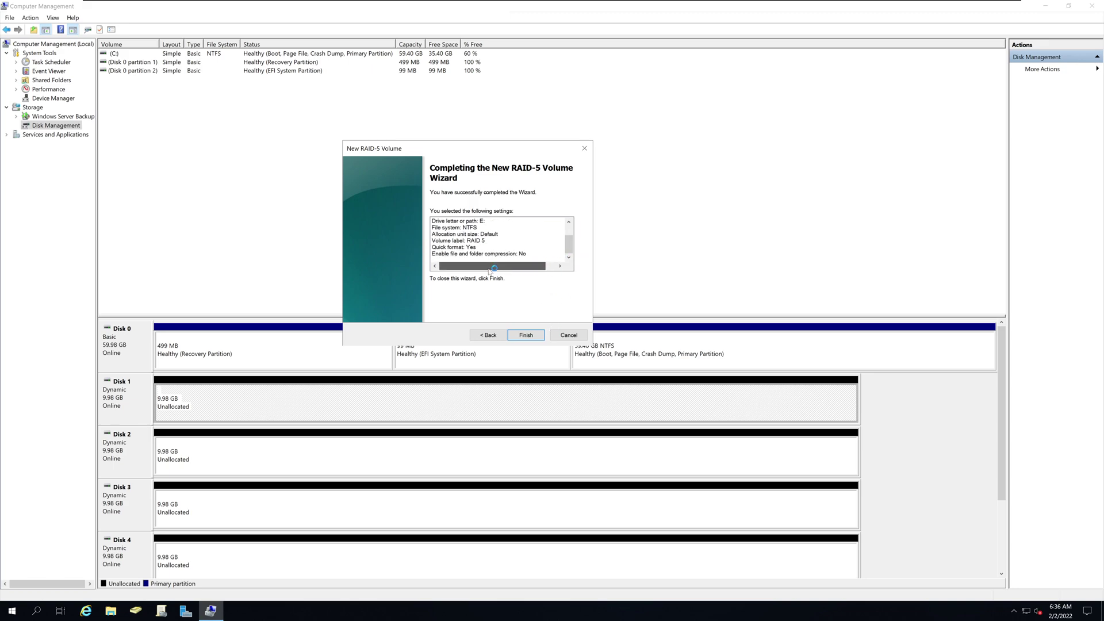
pyautogui.scroll(-1, 570, 245)
pyautogui.scroll(1, 570, 245)
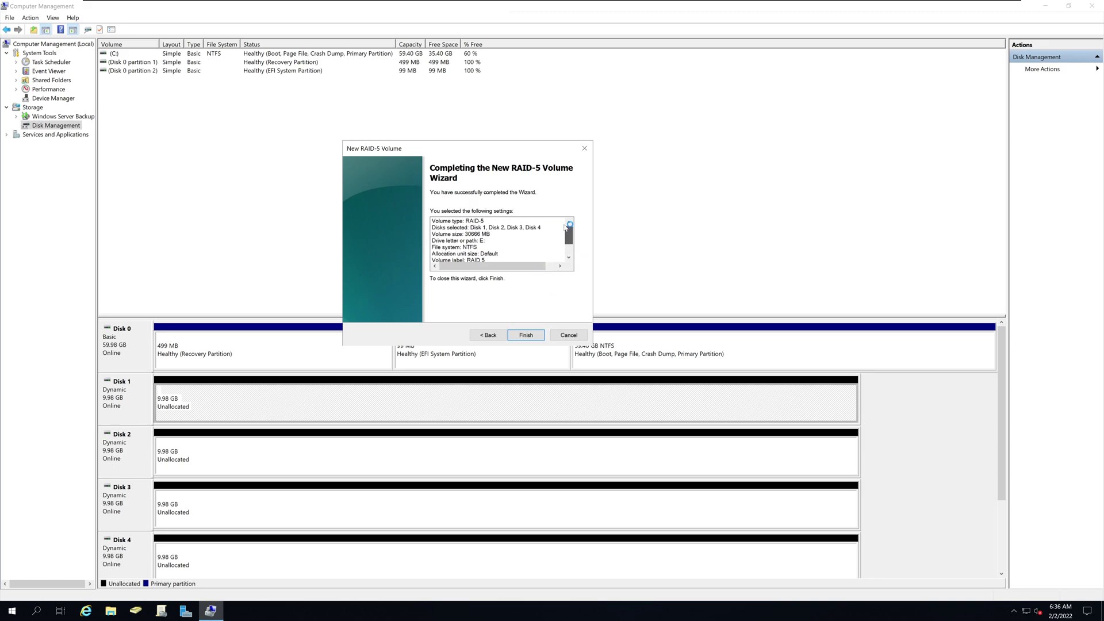
# Finish the wizard and check the 29.95 GB RAID 5 (E:) volume on each disk until Healthy.
pyautogui.click(530, 338)
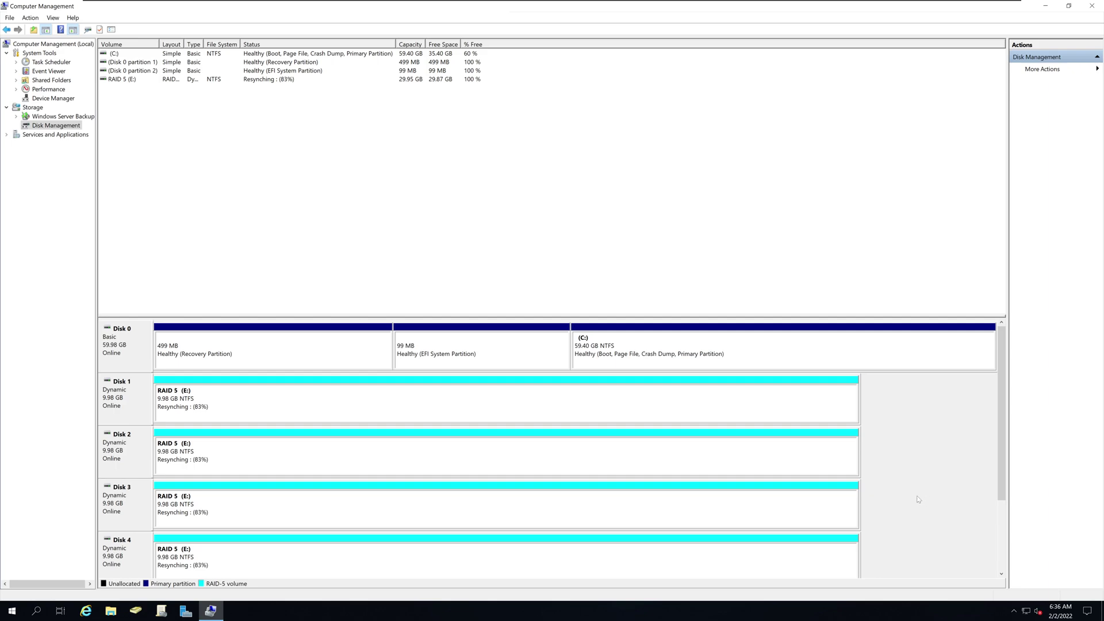
pyautogui.moveTo(998, 424); pyautogui.dragTo(427, 514)
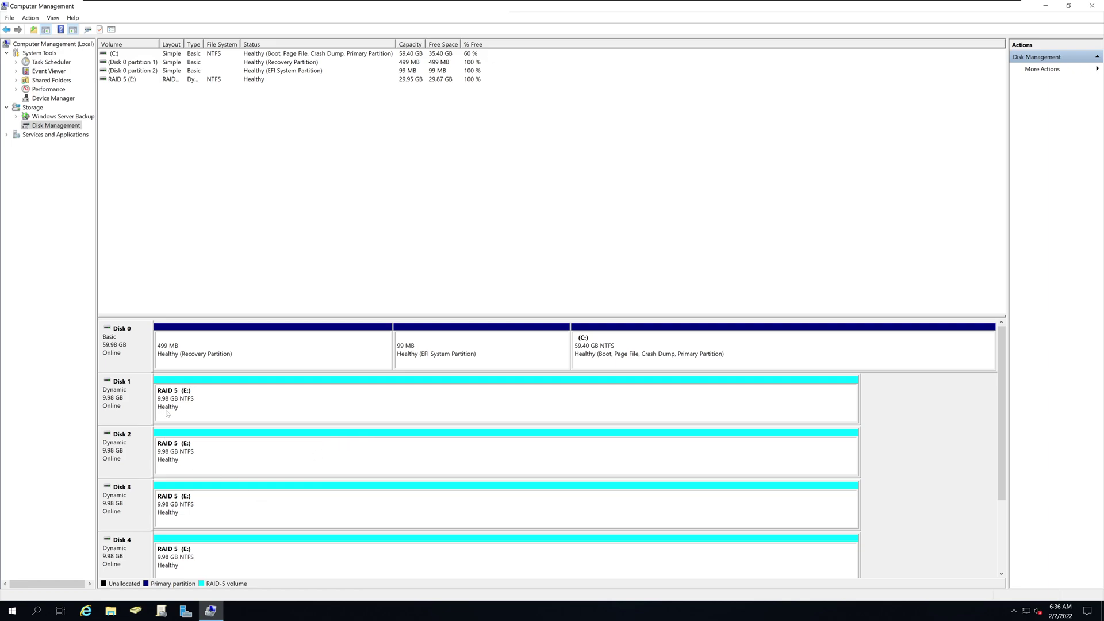
pyautogui.click(208, 409)
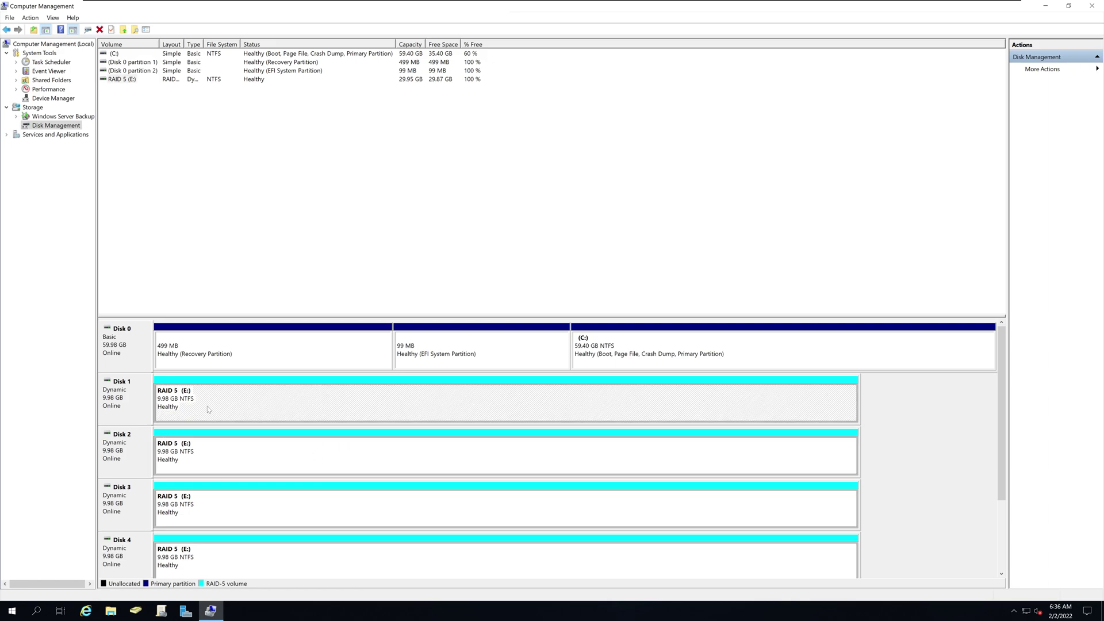
pyautogui.click(191, 471)
pyautogui.click(204, 506)
pyautogui.click(216, 558)
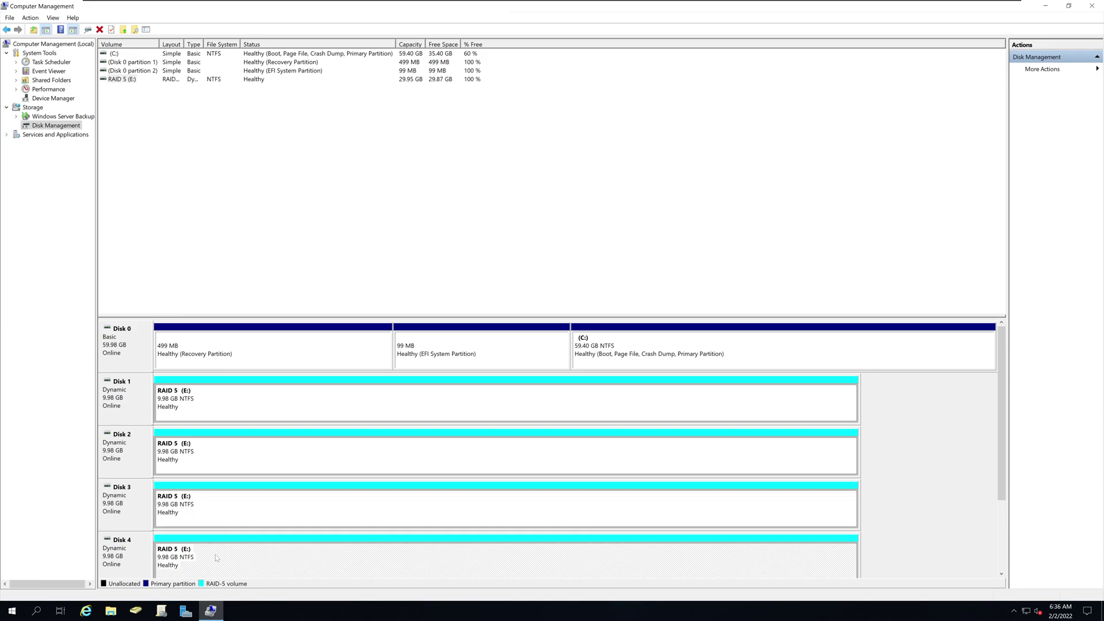
# Open the RAID 5 (E:) drive in File Explorer and create a new text document named 'Test item'.
pyautogui.click(110, 613)
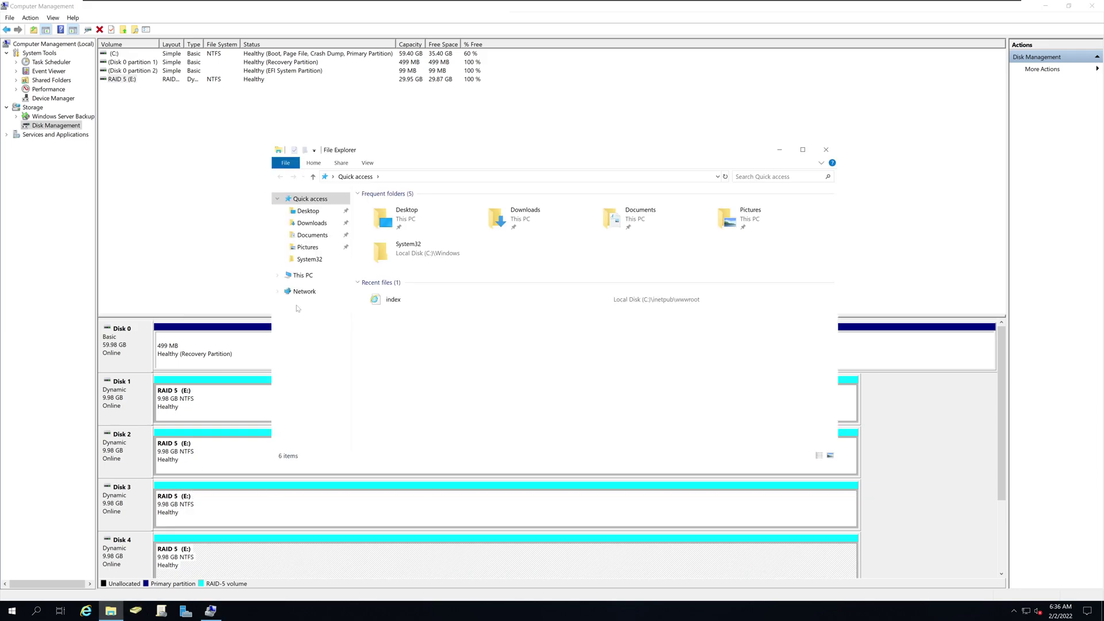
pyautogui.click(303, 275)
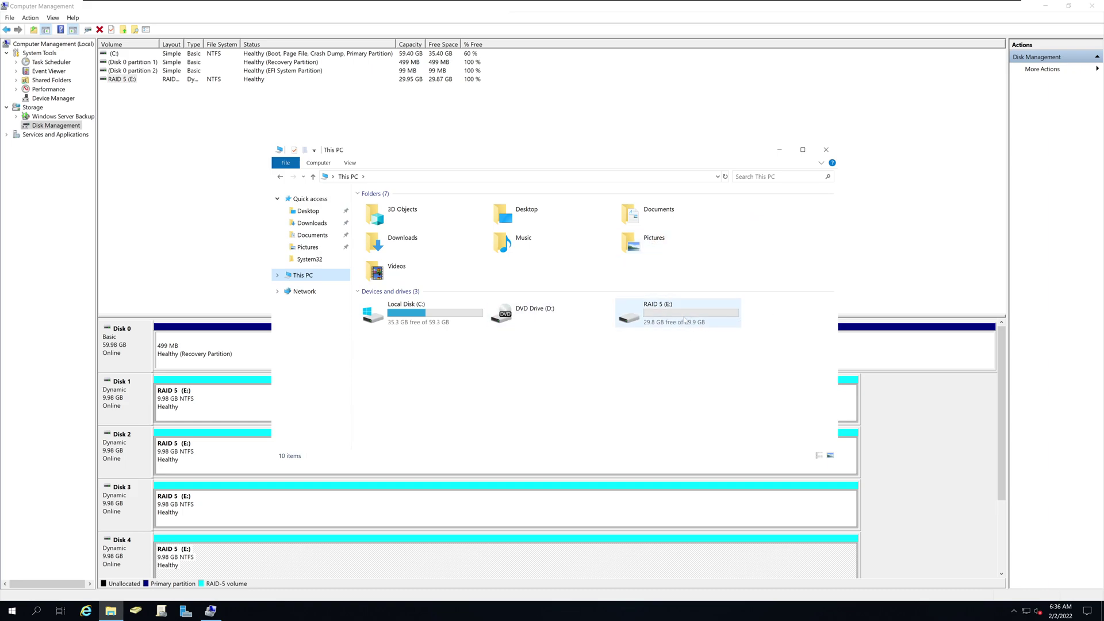
pyautogui.doubleClick(741, 314)
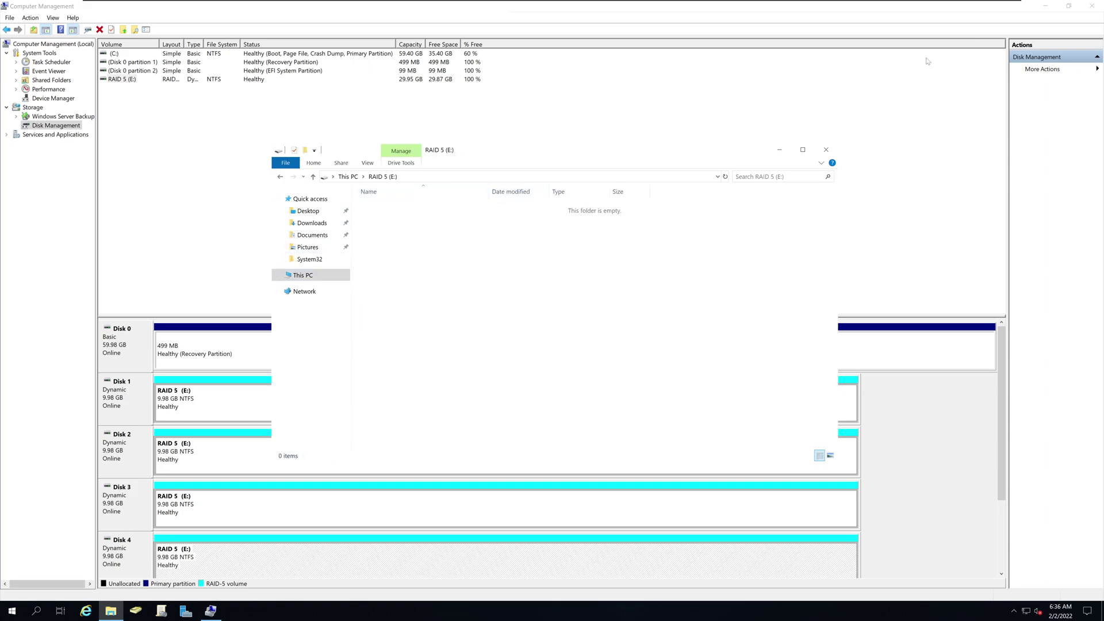
pyautogui.click(1046, 6)
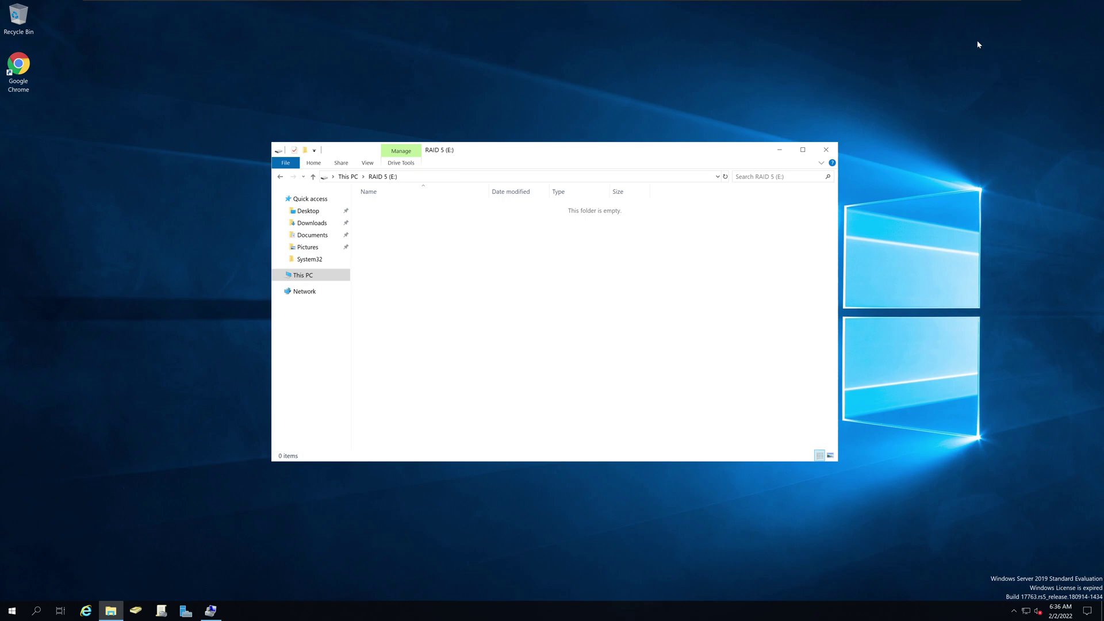
pyautogui.rightClick(441, 335)
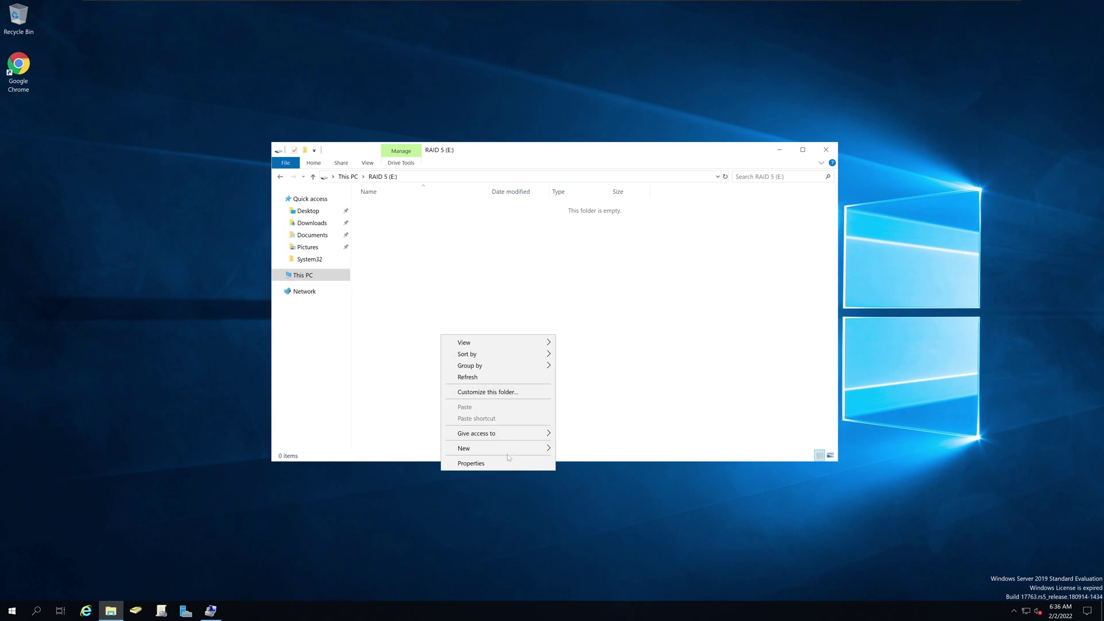
pyautogui.moveTo(515, 453)
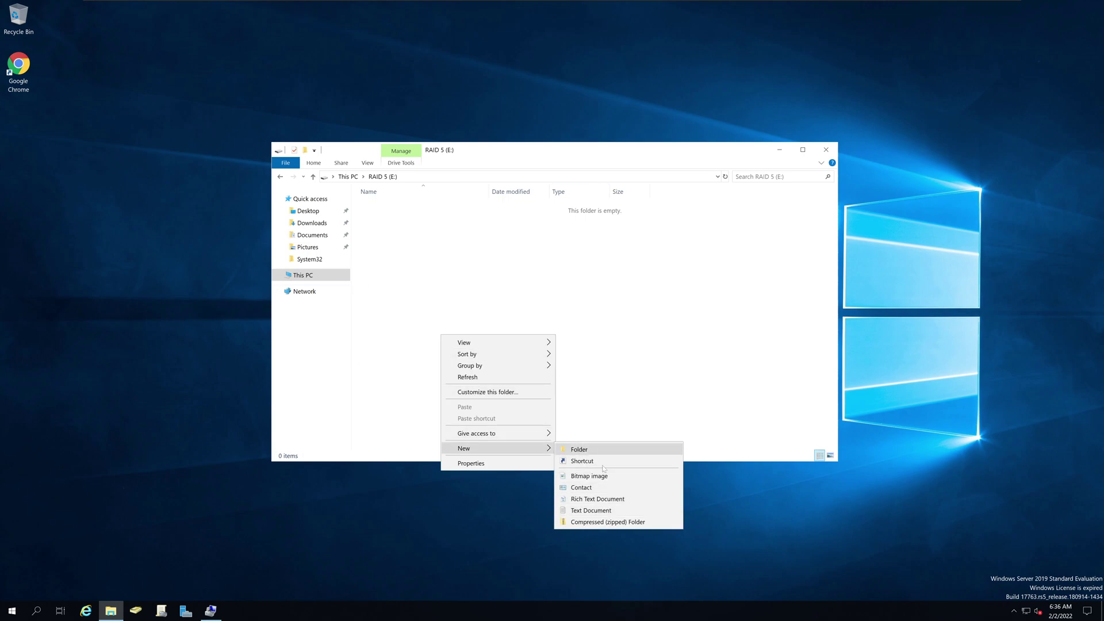
pyautogui.click(601, 511)
pyautogui.write('Test item')
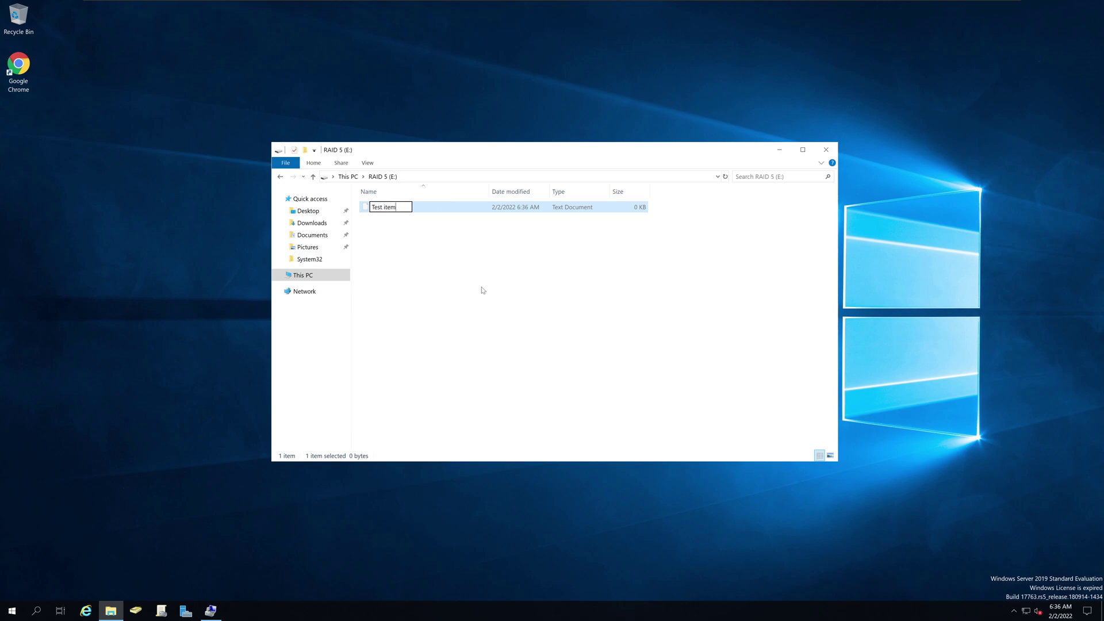
pyautogui.press('Return')
# Write 'This is a test!' into Test item and save it when closing Notepad.
pyautogui.doubleClick(491, 210)
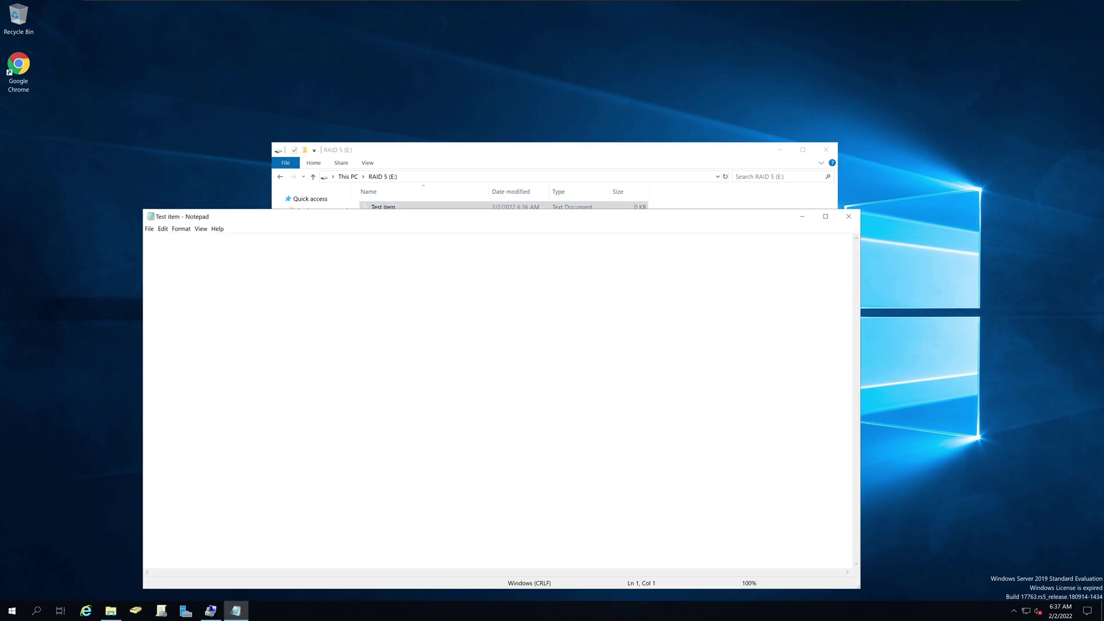
pyautogui.write('This')
pyautogui.press('BackSpace')
pyautogui.press('BackSpace')
pyautogui.write('is is a test')
pyautogui.press('Return')
pyautogui.write('!')
pyautogui.click(849, 216)
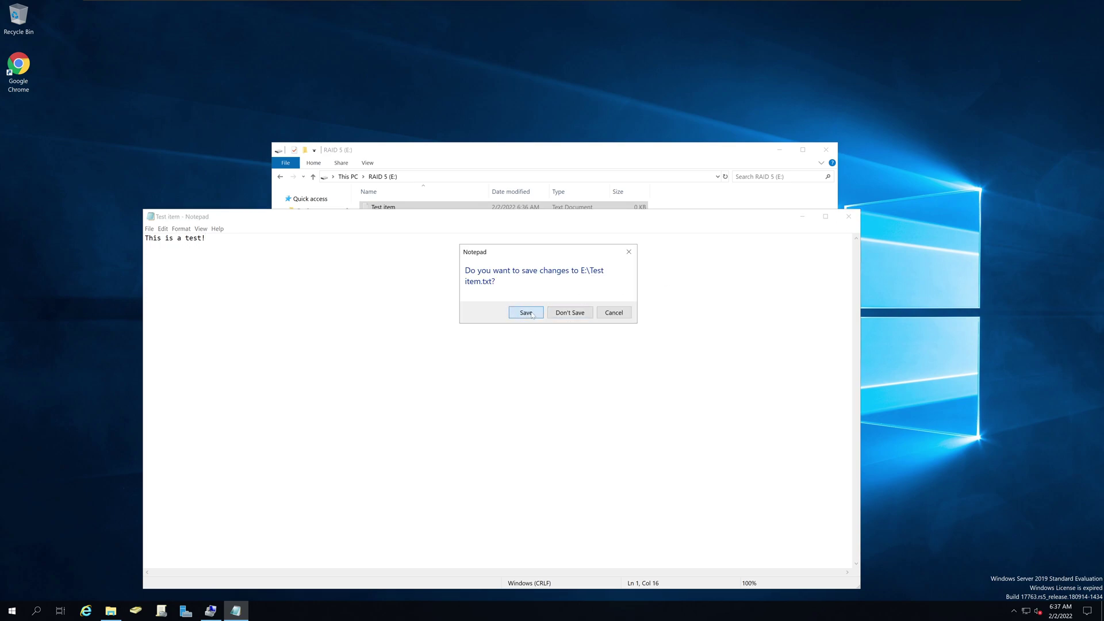
pyautogui.click(526, 312)
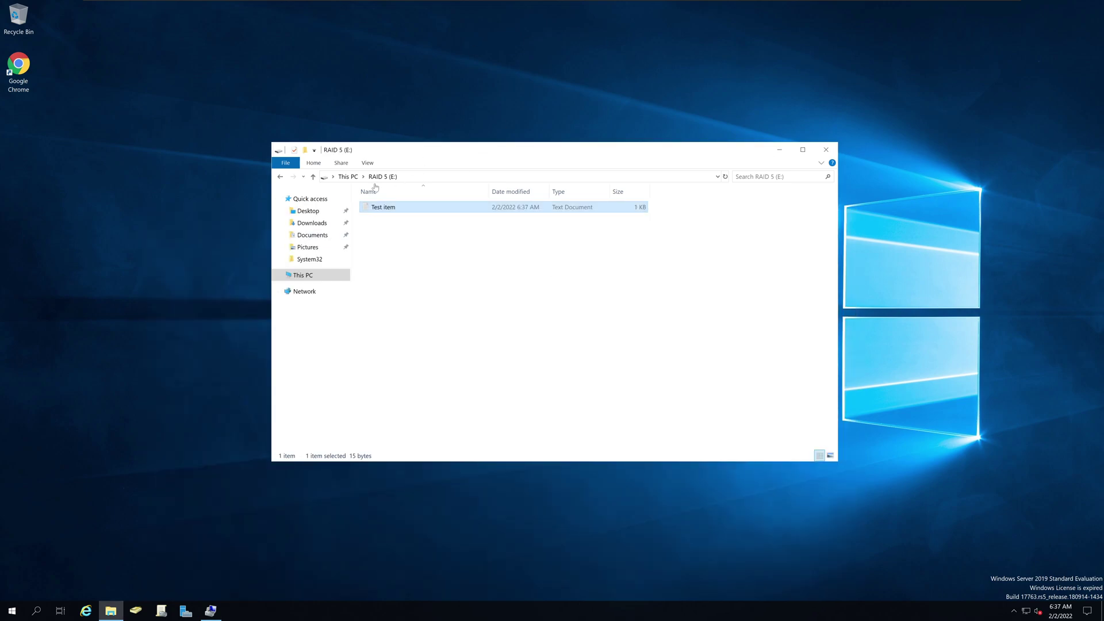
pyautogui.click(348, 177)
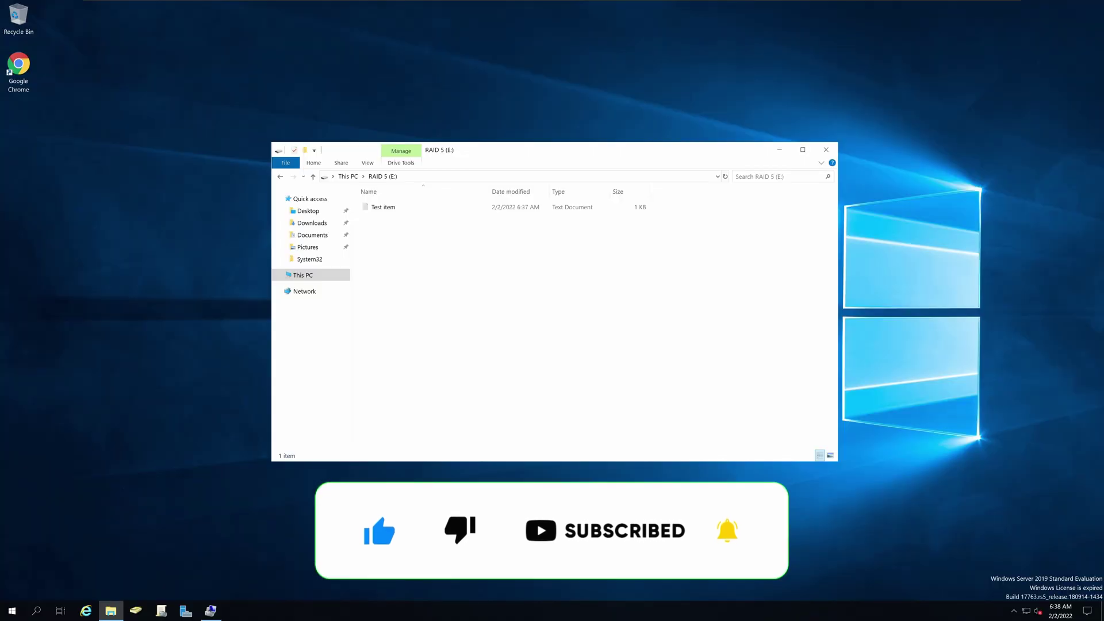
pyautogui.rightClick(547, 295)
pyautogui.click(571, 368)
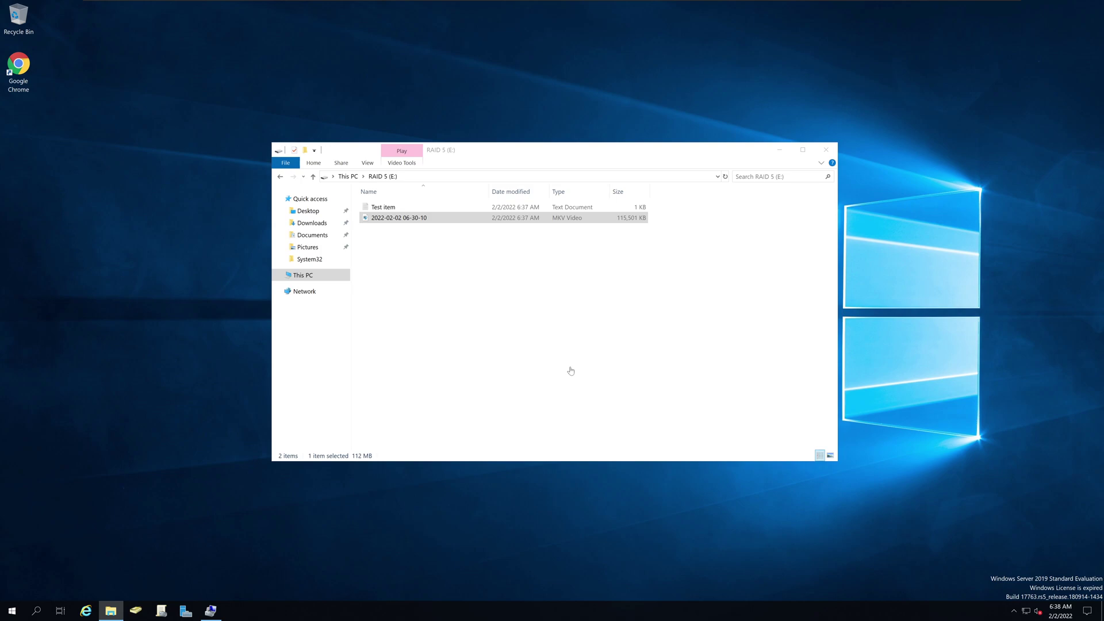
# Play the MKV in Windows Media Player, accepting the Recommended first-run settings.
pyautogui.click(450, 224)
pyautogui.rightClick(450, 223)
pyautogui.click(463, 228)
pyautogui.click(481, 304)
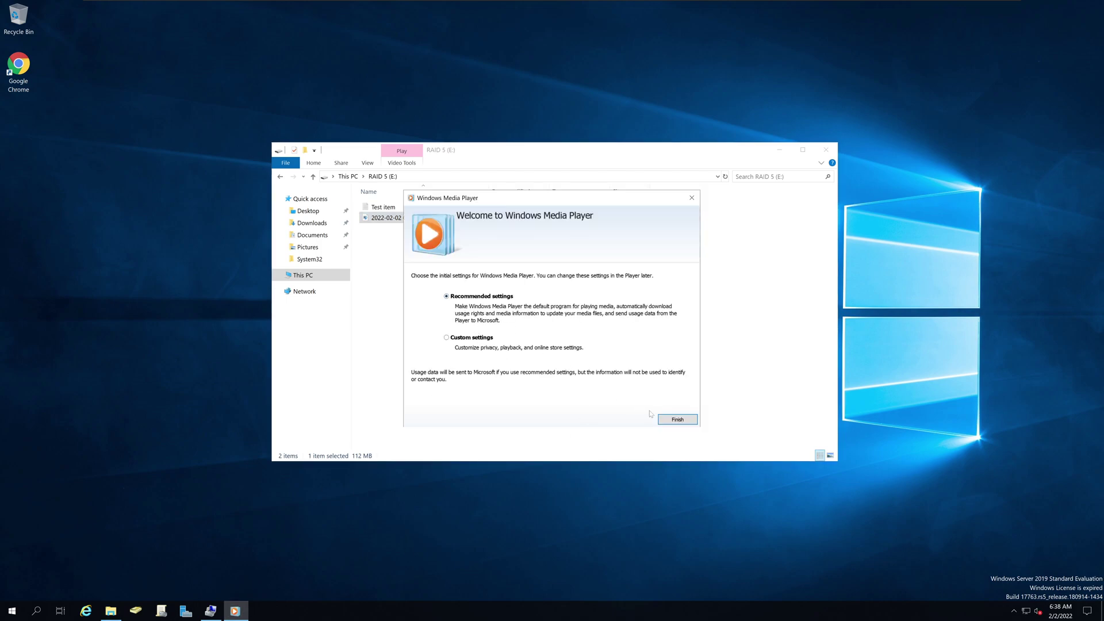
pyautogui.click(676, 419)
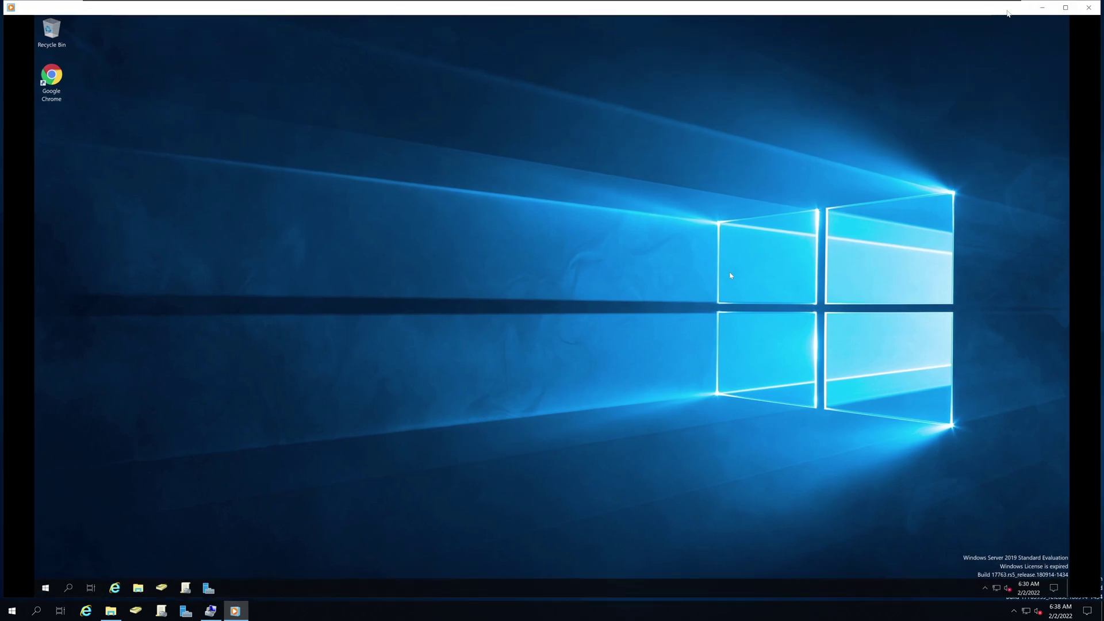
# Shrink Windows Media Player to a smaller window and skip the video ahead to about 03:02.
pyautogui.click(1064, 8)
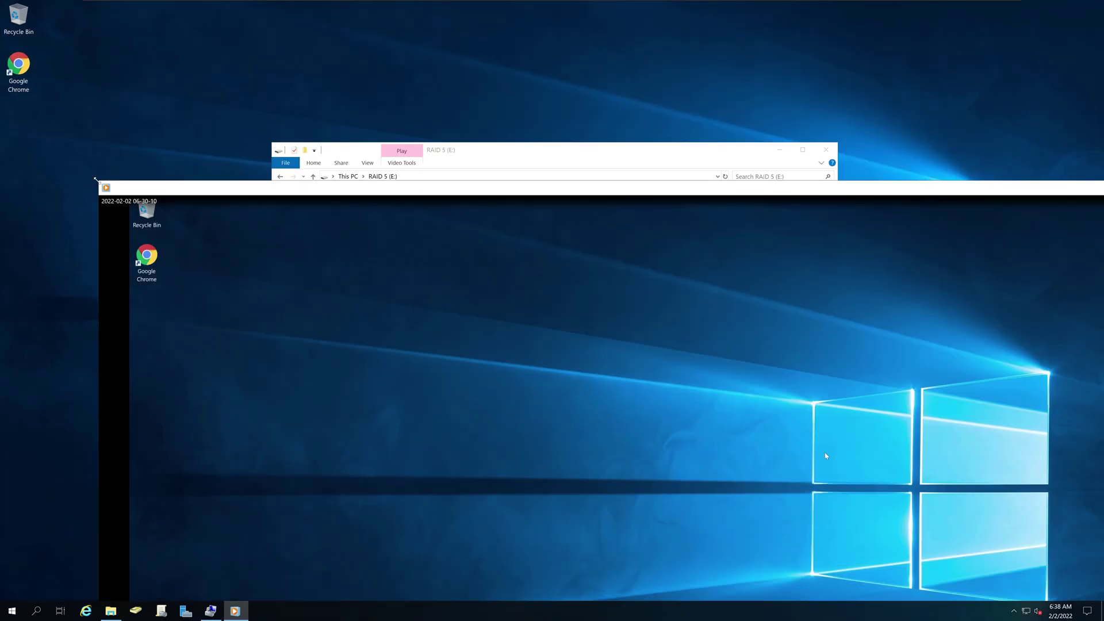
pyautogui.moveTo(96, 180); pyautogui.dragTo(745, 400)
pyautogui.moveTo(959, 413); pyautogui.dragTo(574, 127)
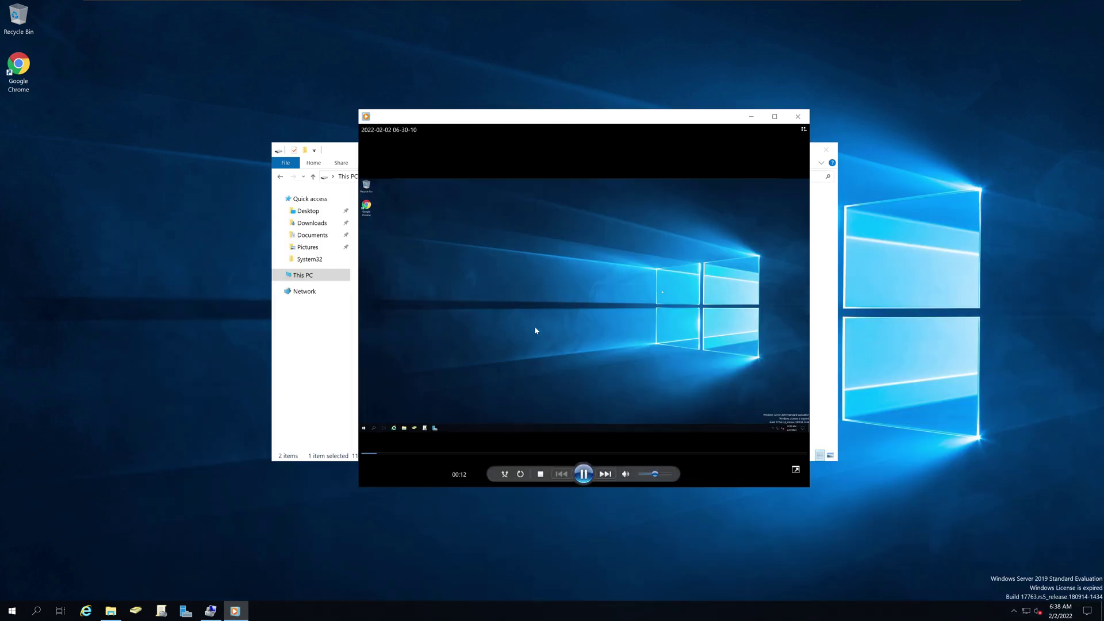
pyautogui.click(549, 453)
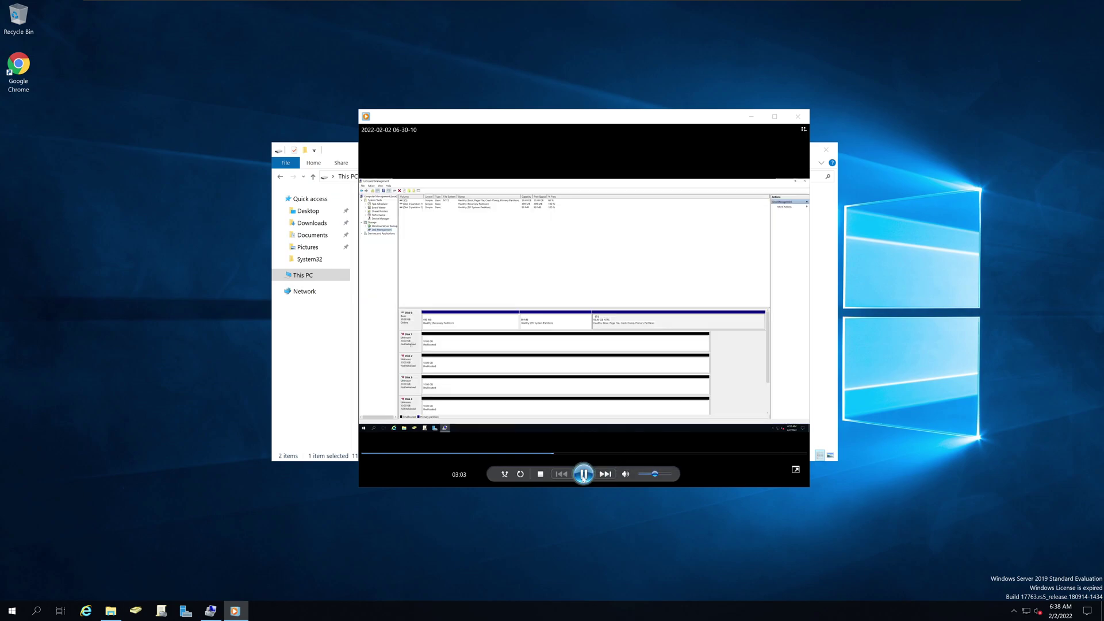
# Move the player aside and back over Explorer, then bring Computer Management forward.
pyautogui.moveTo(640, 121); pyautogui.dragTo(891, 202)
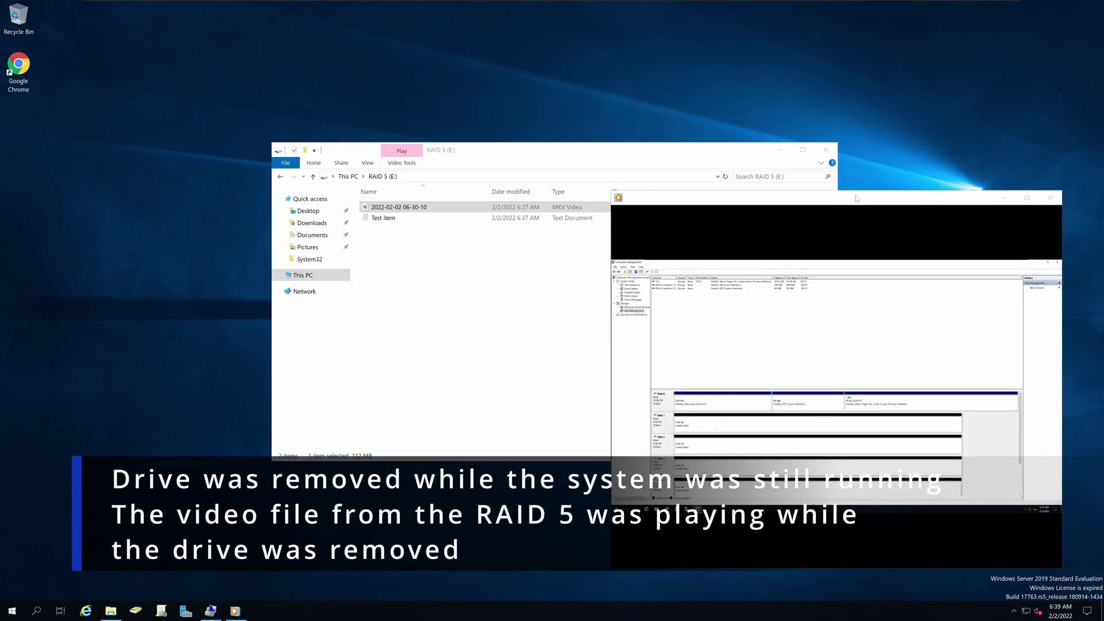
pyautogui.moveTo(859, 199); pyautogui.dragTo(641, 141)
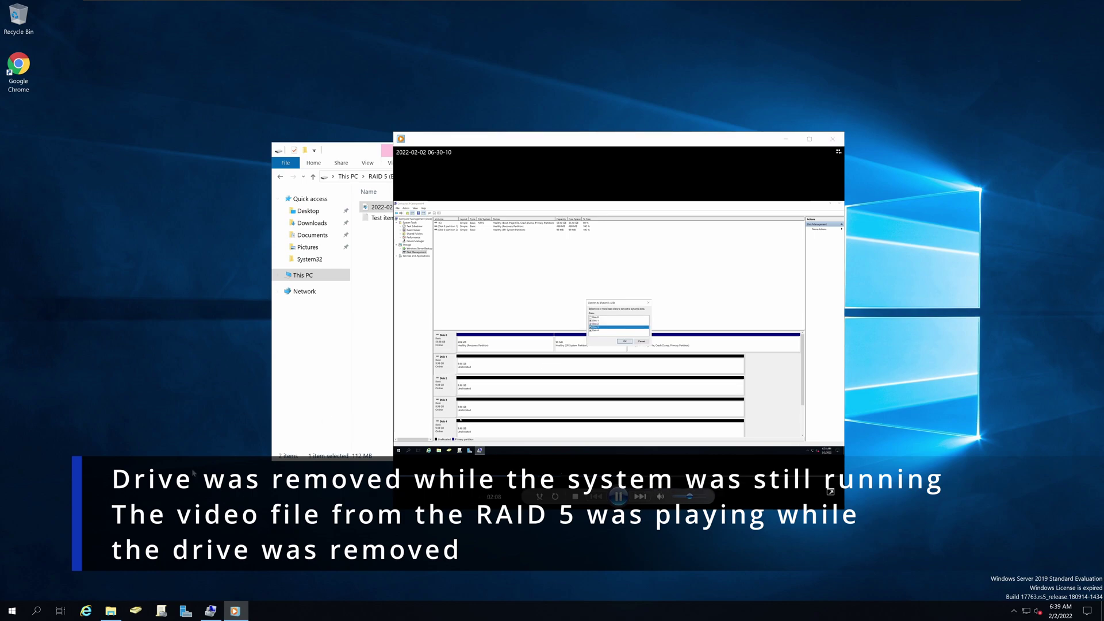
pyautogui.click(211, 611)
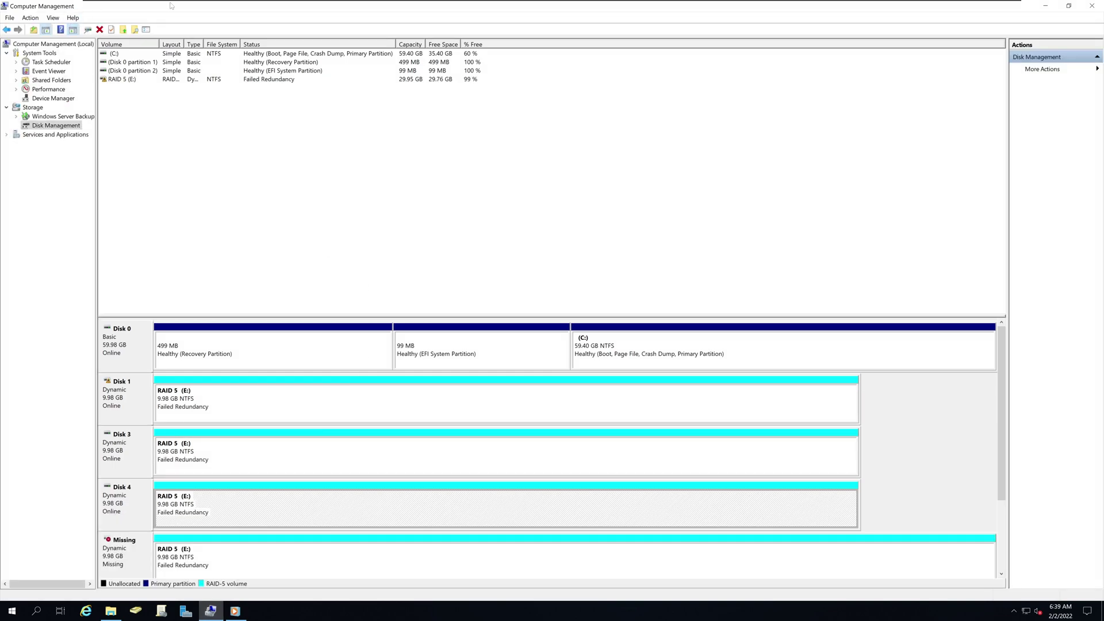
# Select the Missing disk's RAID 5 region in Disk Management, then restore the window down.
pyautogui.click(45, 127)
pyautogui.click(223, 569)
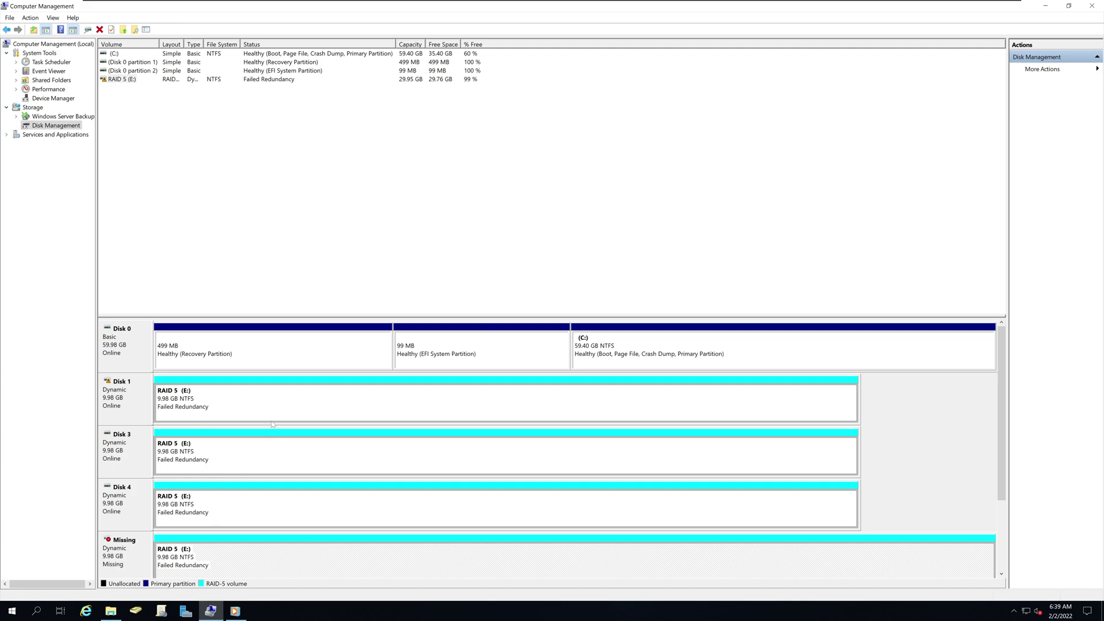
pyautogui.click(1069, 6)
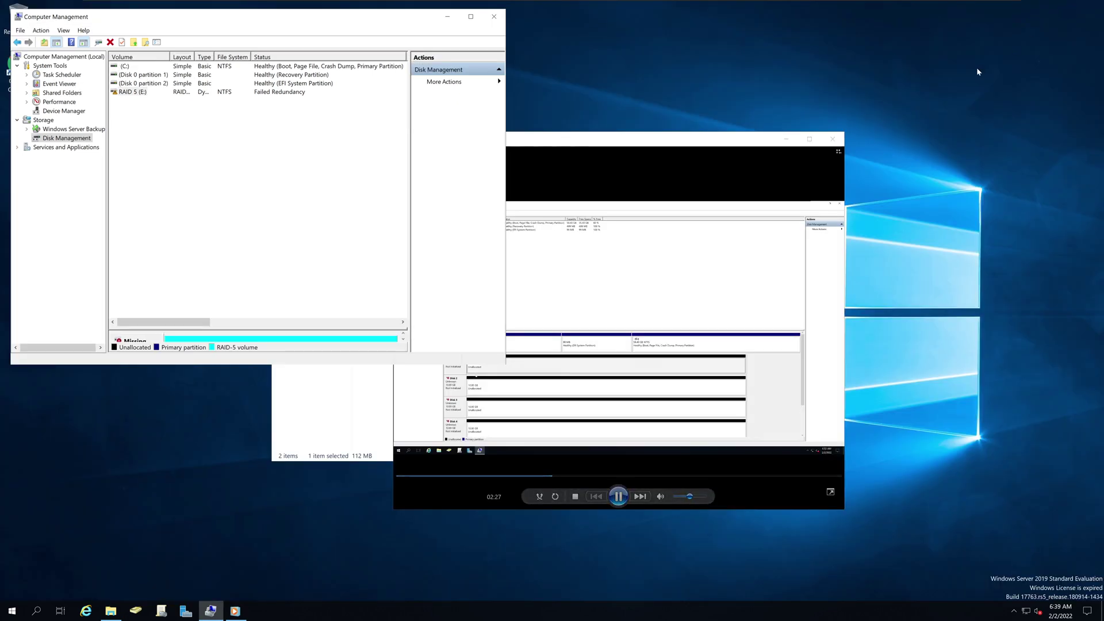
# Close the player, reopen Test item to confirm its text, and move Explorer to the right.
pyautogui.click(833, 139)
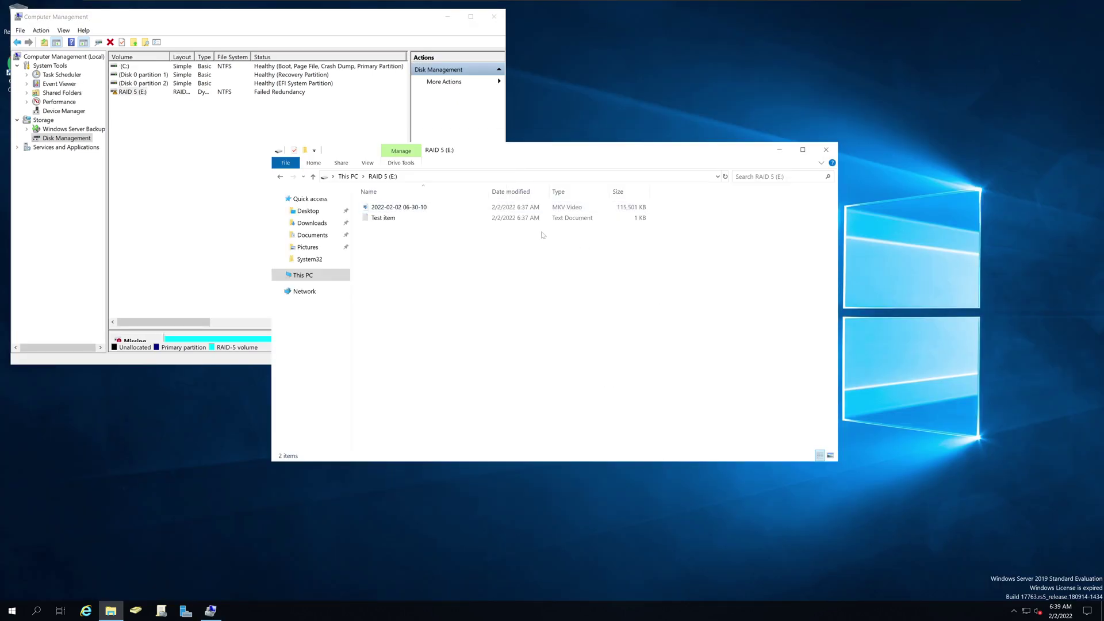
pyautogui.doubleClick(420, 217)
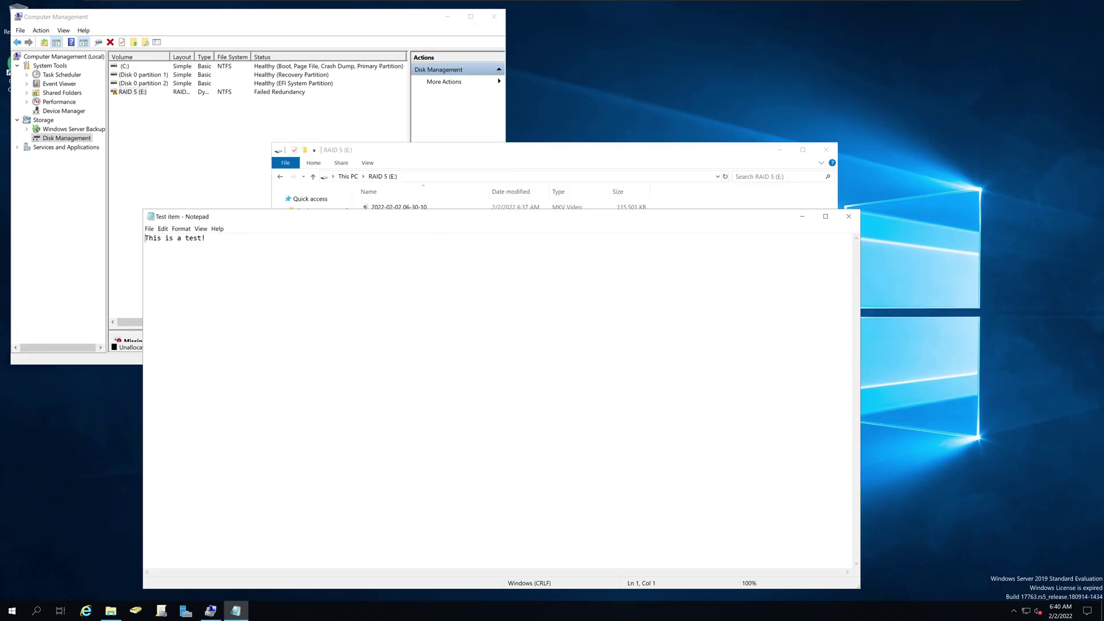
pyautogui.click(849, 216)
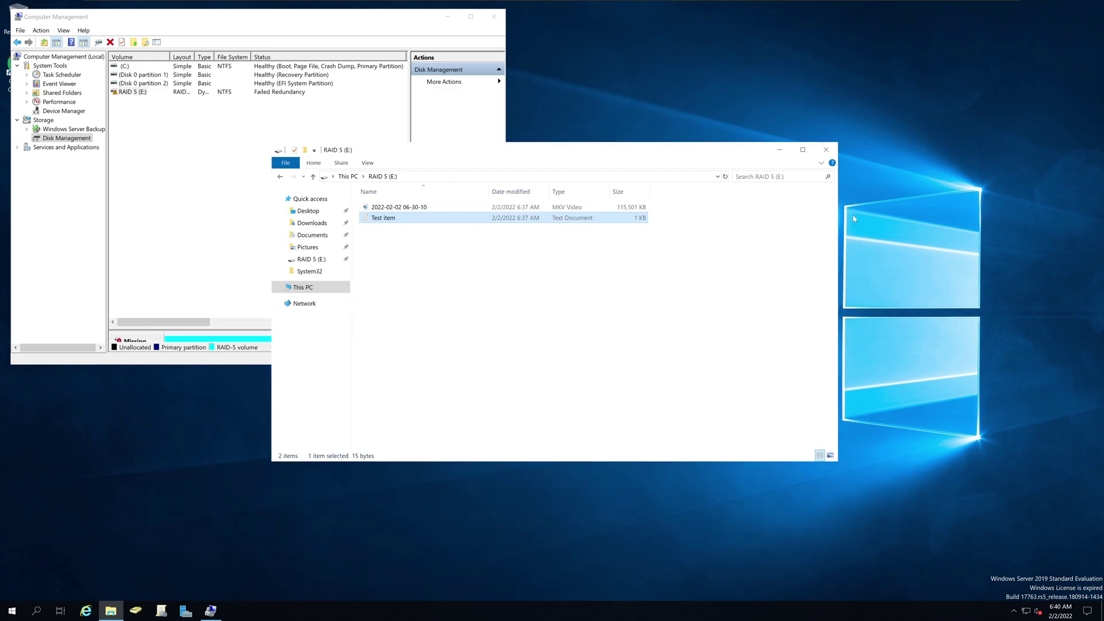
pyautogui.moveTo(706, 160); pyautogui.dragTo(952, 150)
pyautogui.click(471, 16)
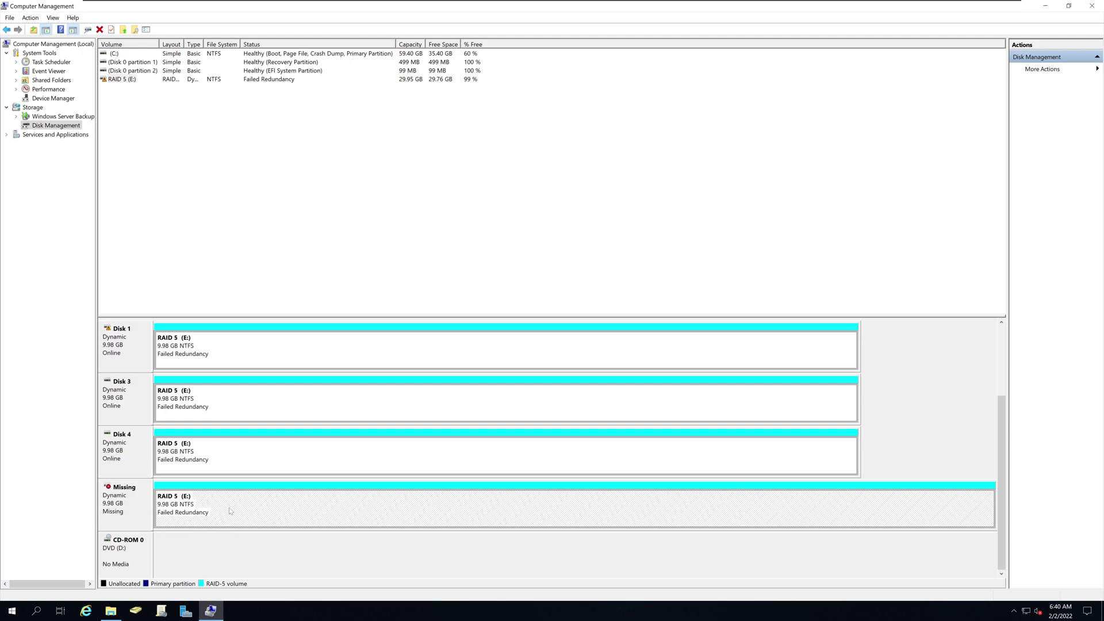
# Restore Computer Management and the player to windows, skipping the video to 04:39, 05:50 and 06:25.
pyautogui.click(1069, 6)
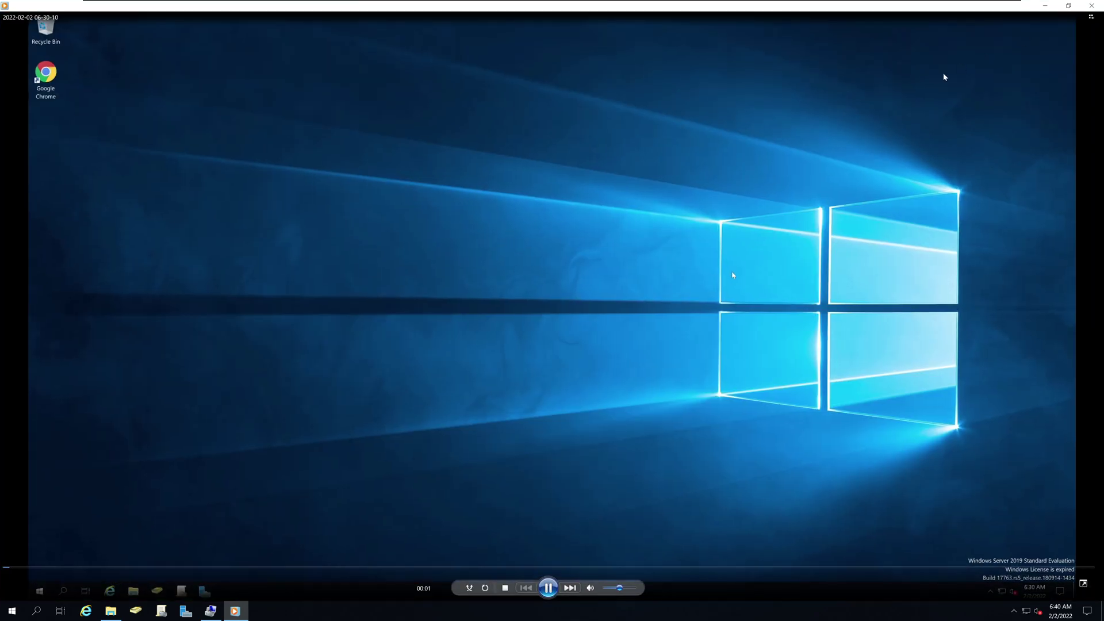
pyautogui.click(1068, 5)
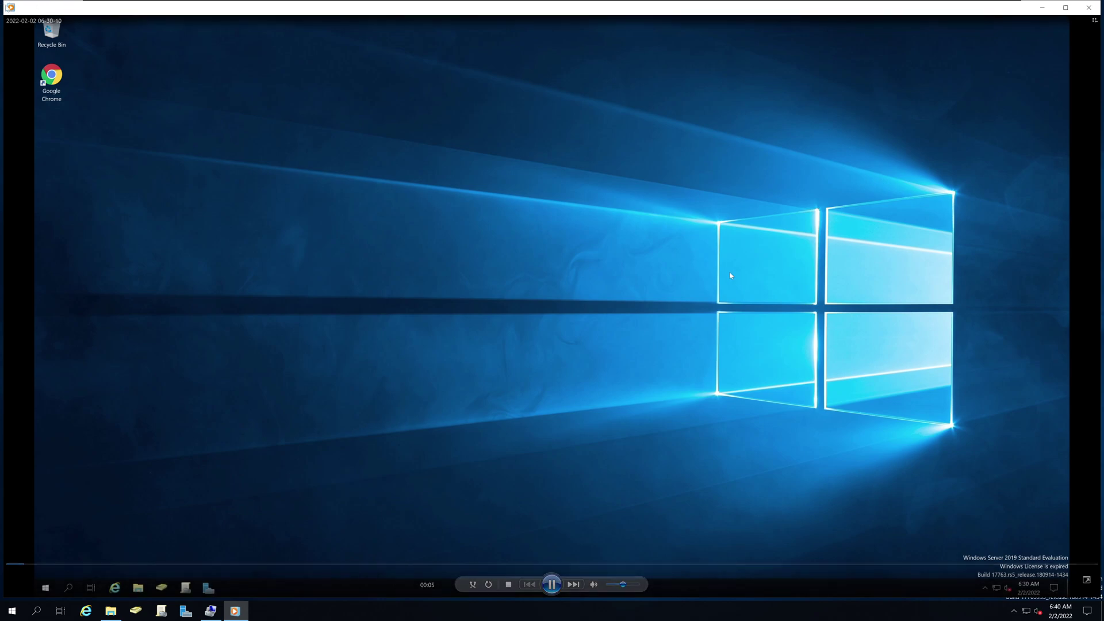
pyautogui.press('super+Down')
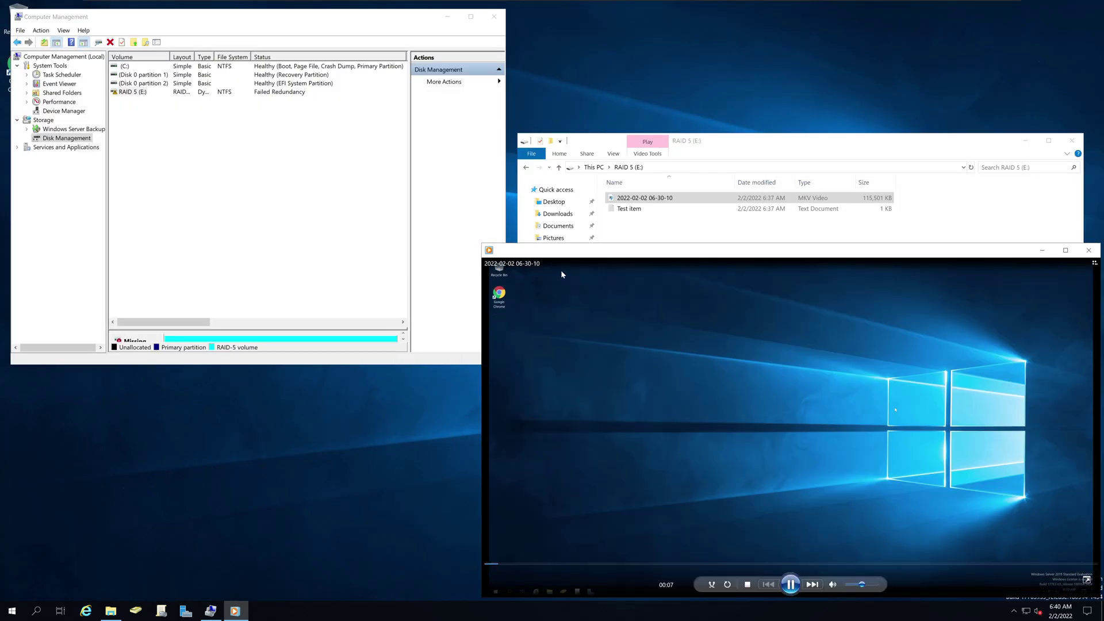
pyautogui.click(883, 564)
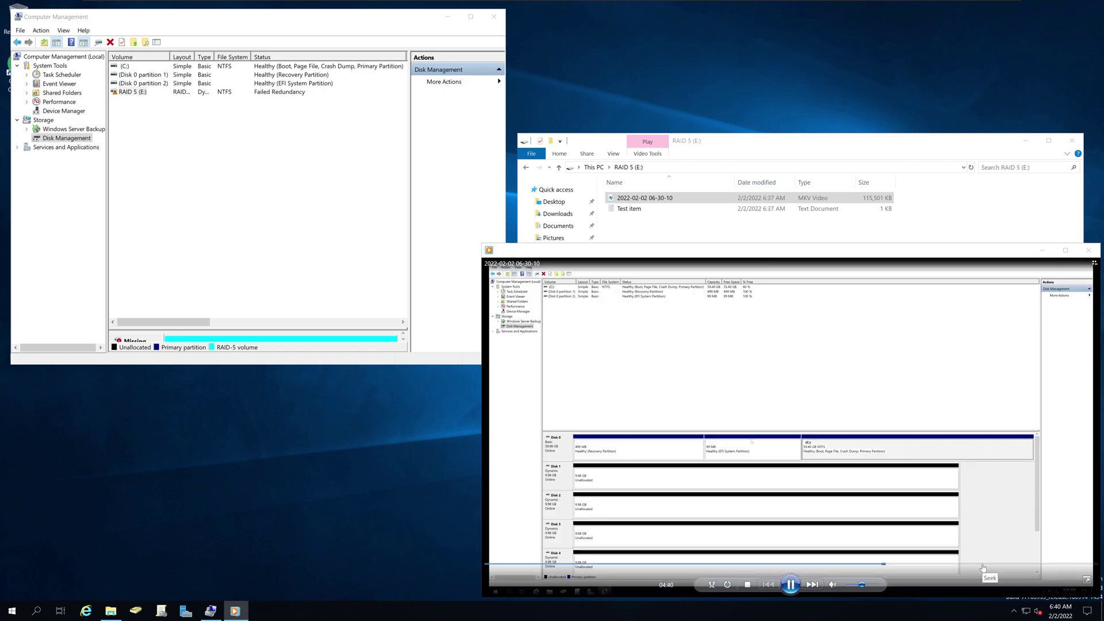
pyautogui.click(983, 564)
pyautogui.click(1033, 565)
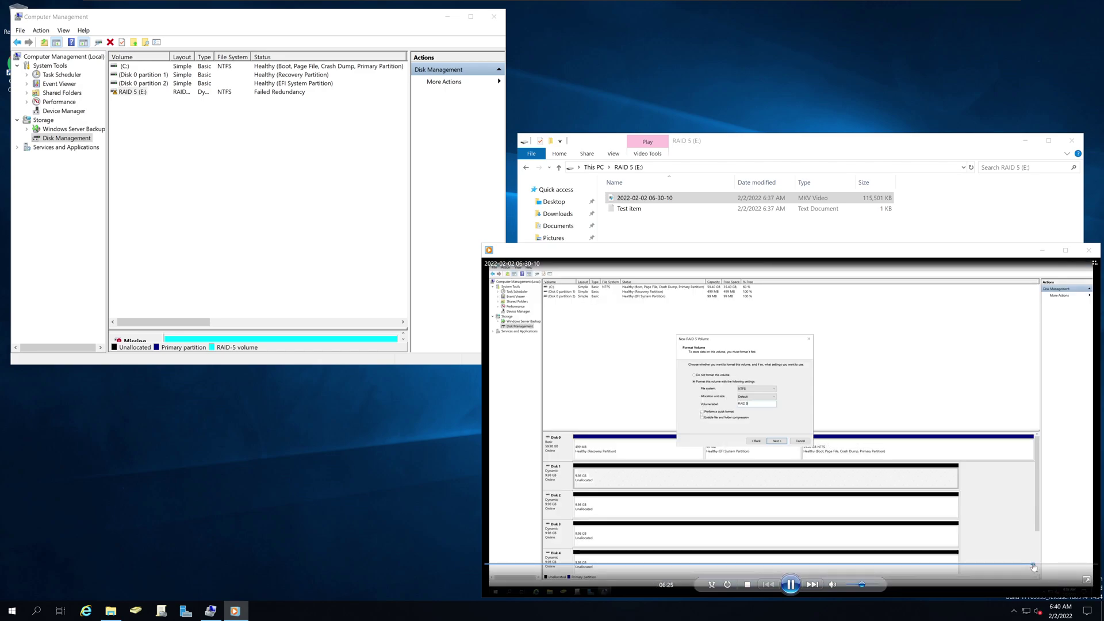
# Move Explorer to the top of the screen and bring the player back in front.
pyautogui.click(762, 151)
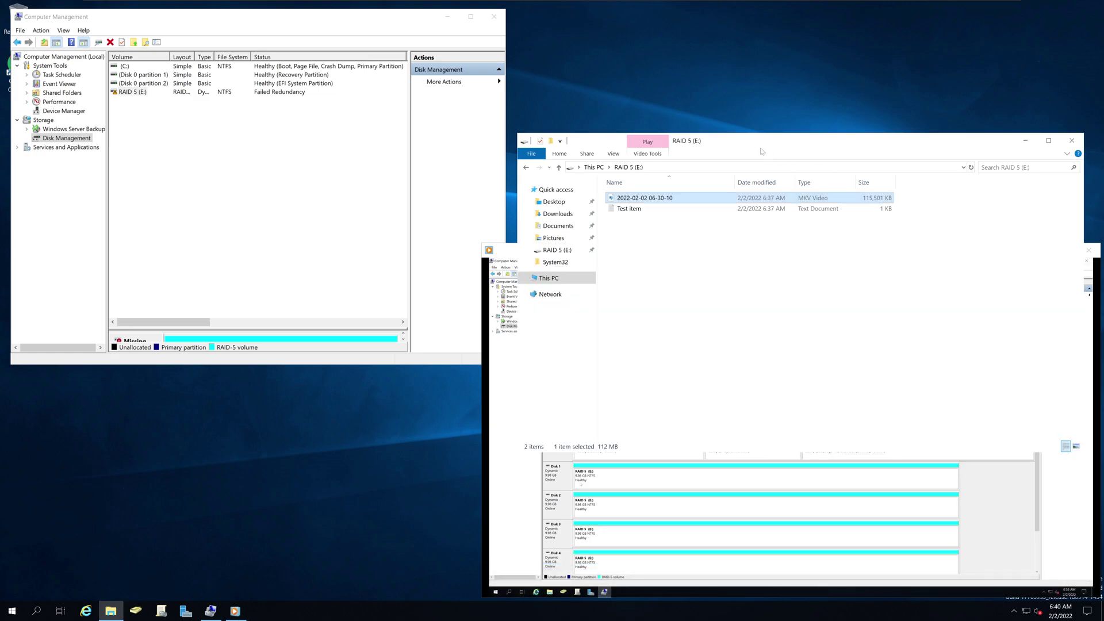
pyautogui.moveTo(800, 141); pyautogui.dragTo(802, 30)
pyautogui.click(679, 418)
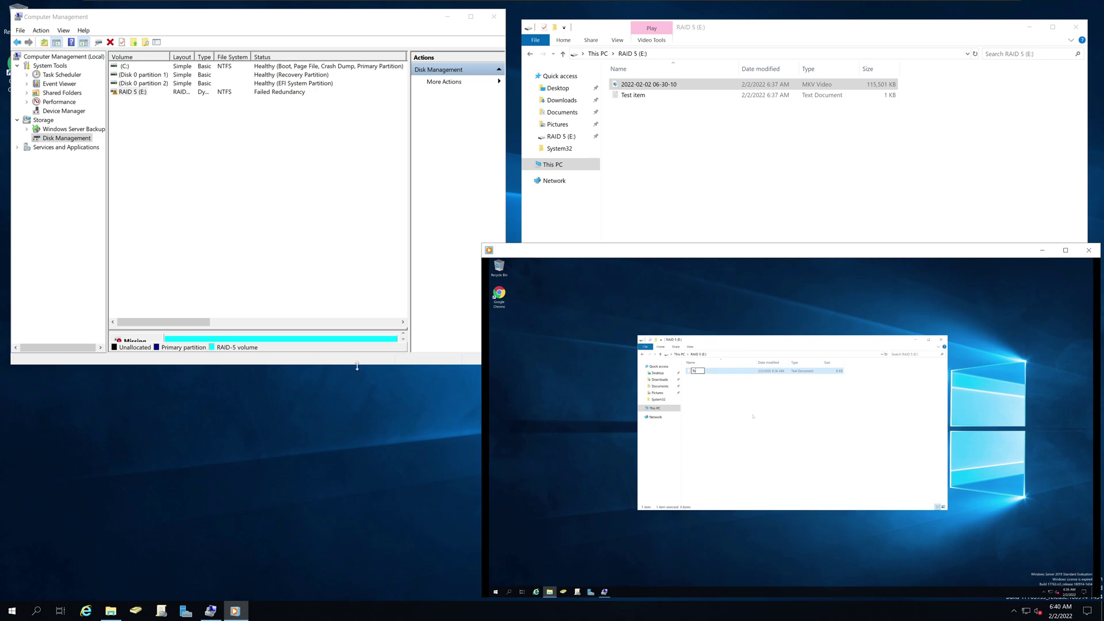
# Enlarge Computer Management's disk panels, reposition the player, and replay the video from the start.
pyautogui.moveTo(357, 365); pyautogui.dragTo(357, 565)
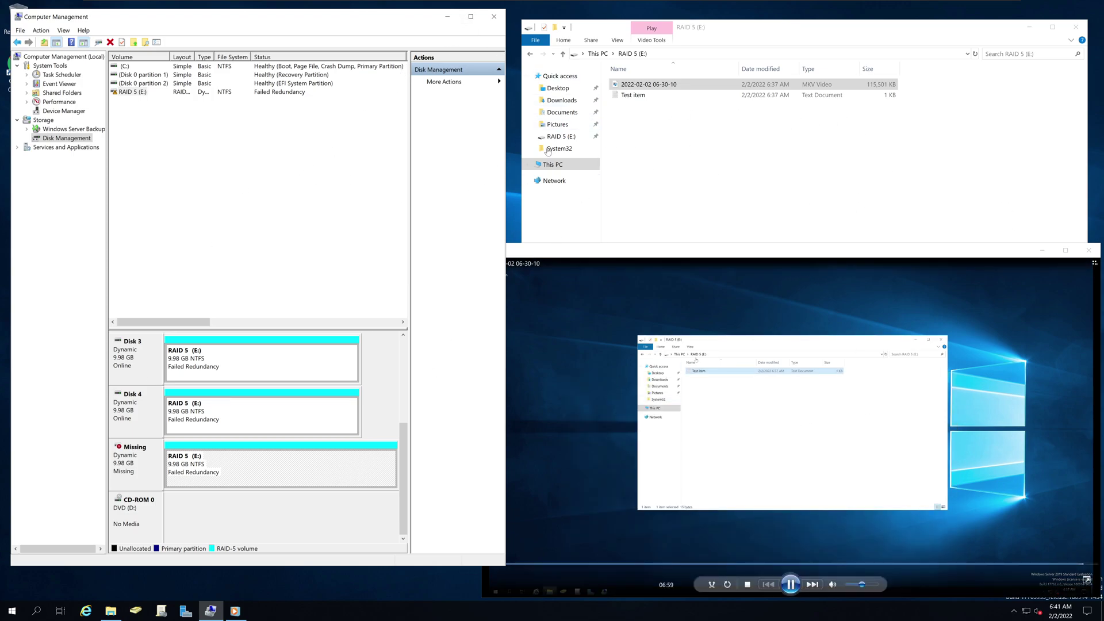
pyautogui.moveTo(735, 254); pyautogui.dragTo(663, 171)
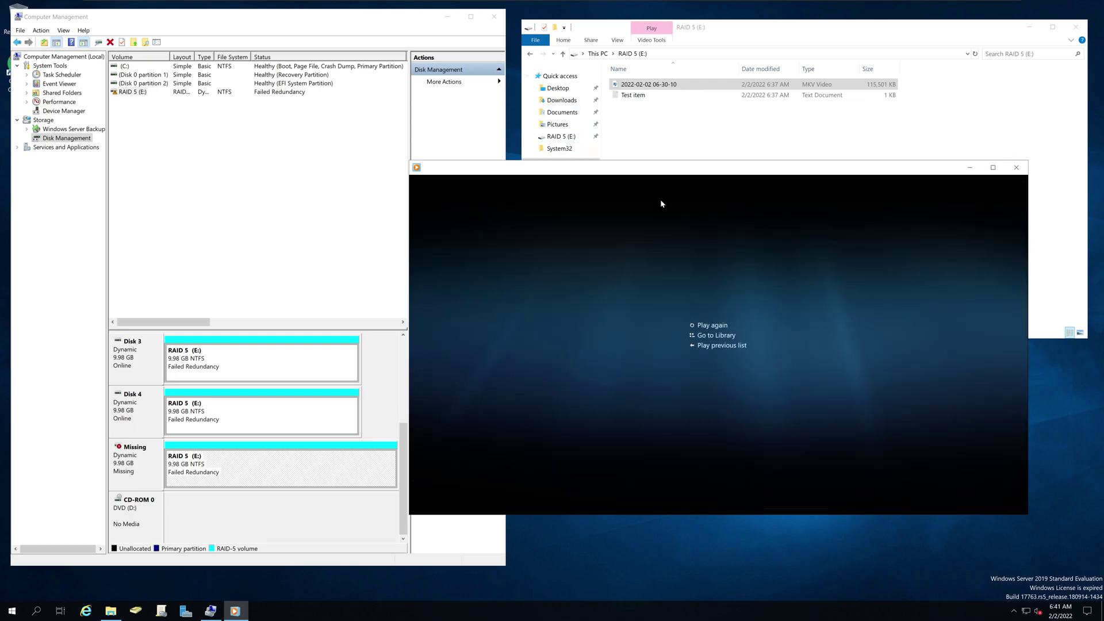
pyautogui.click(718, 504)
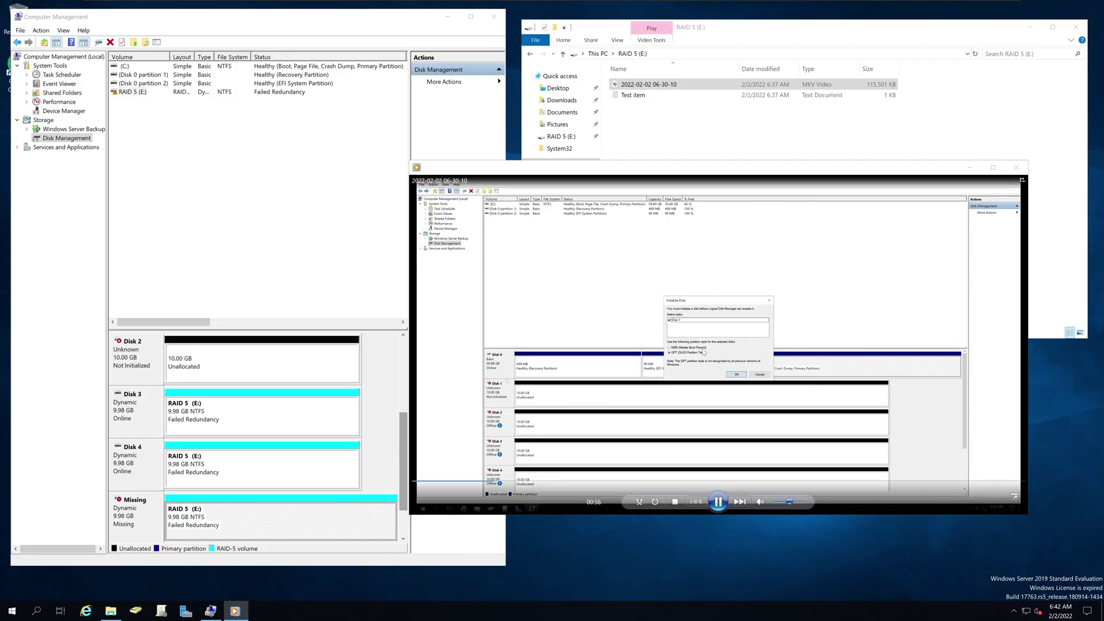
# Skip the video to 04:13, 05:23 and back to 00:39, then close the player.
pyautogui.click(748, 482)
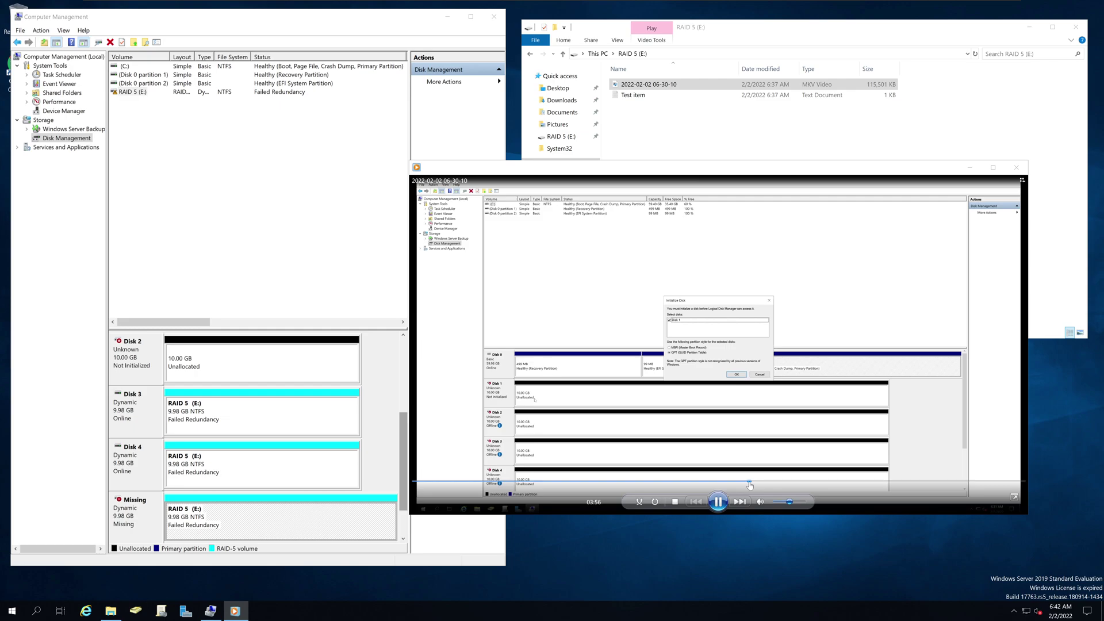
pyautogui.click(873, 482)
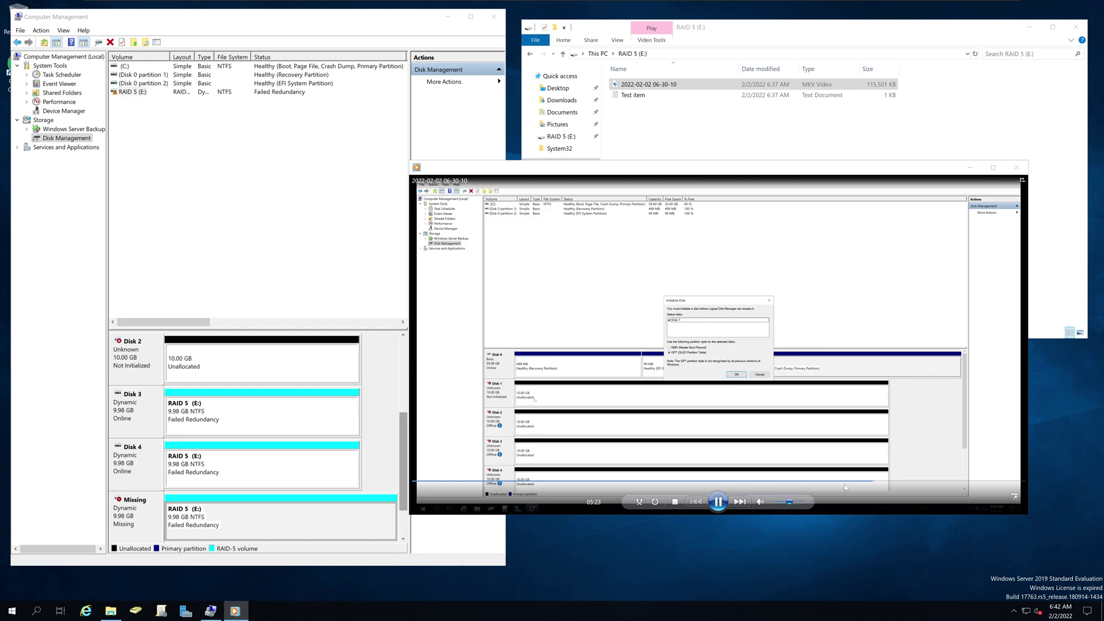
pyautogui.click(468, 482)
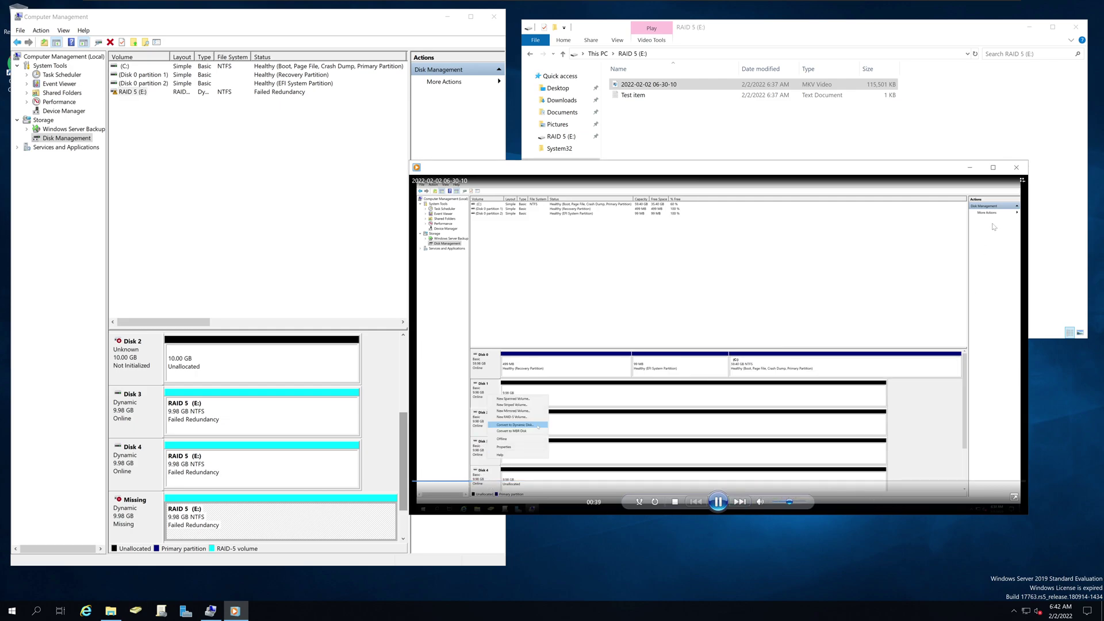
pyautogui.click(1017, 167)
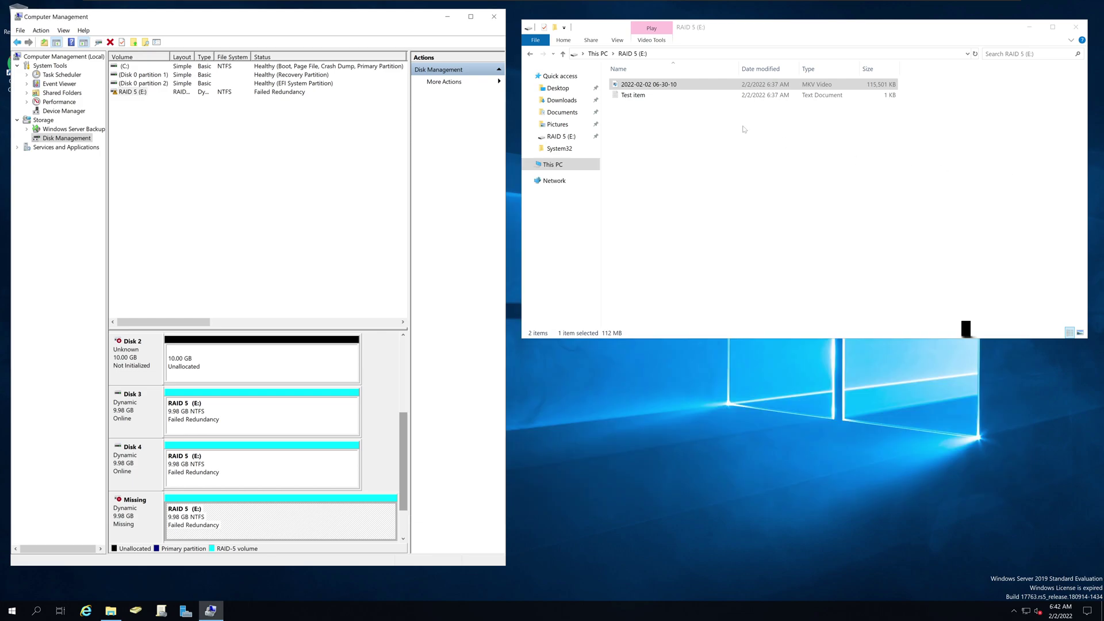
# Confirm Test item still opens, then reopen the MKV in a smaller player at 03:58.
pyautogui.doubleClick(642, 96)
pyautogui.click(849, 215)
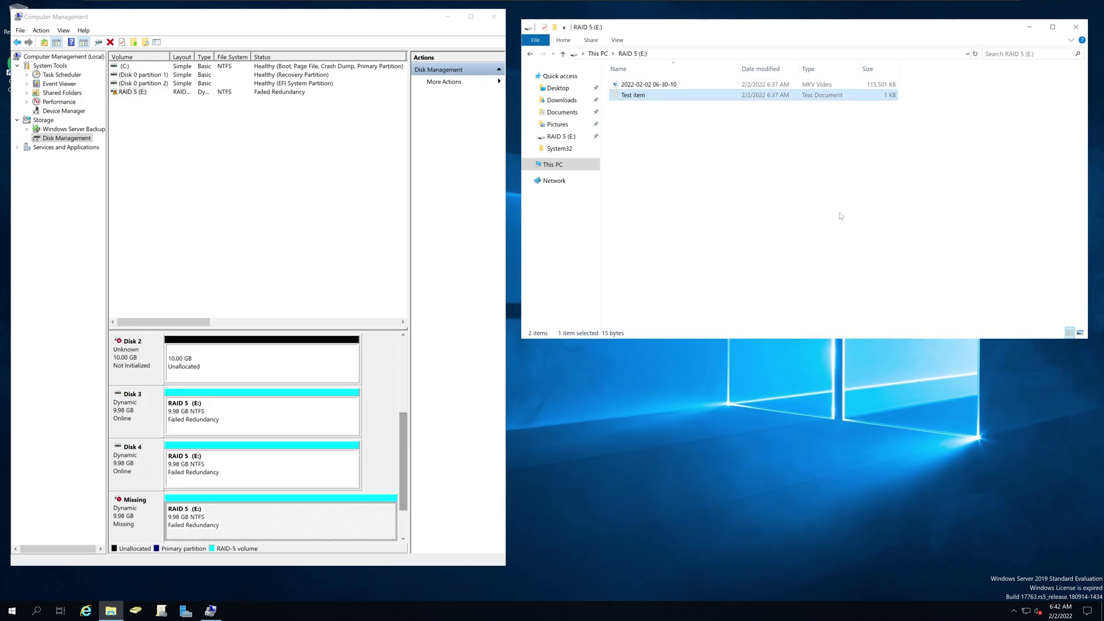
pyautogui.doubleClick(667, 85)
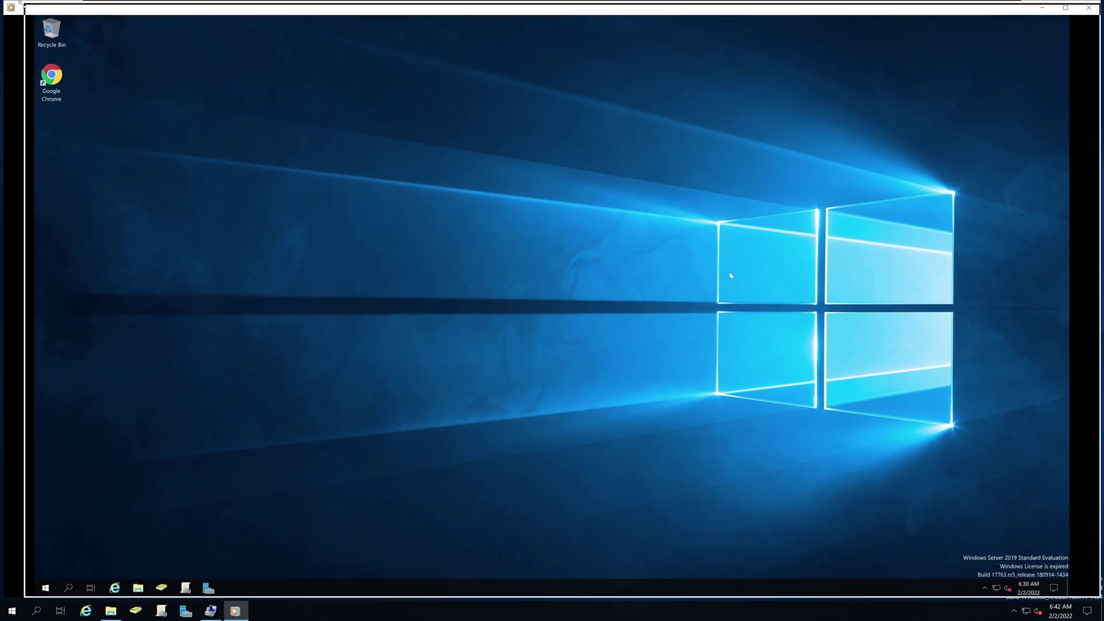
pyautogui.moveTo(20, 3); pyautogui.dragTo(718, 250)
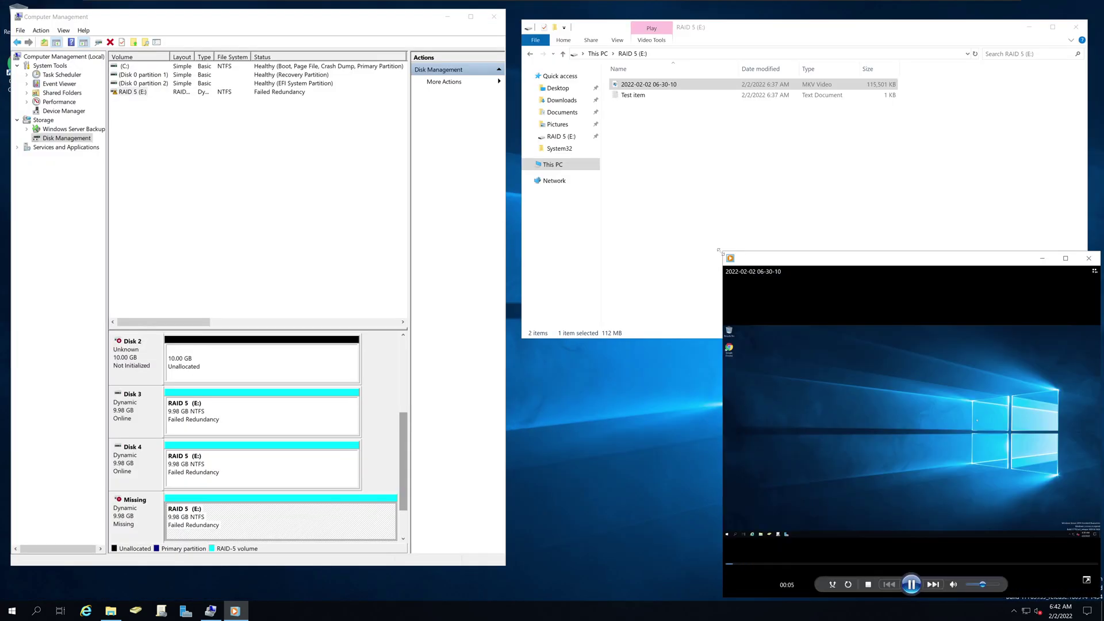
pyautogui.click(928, 564)
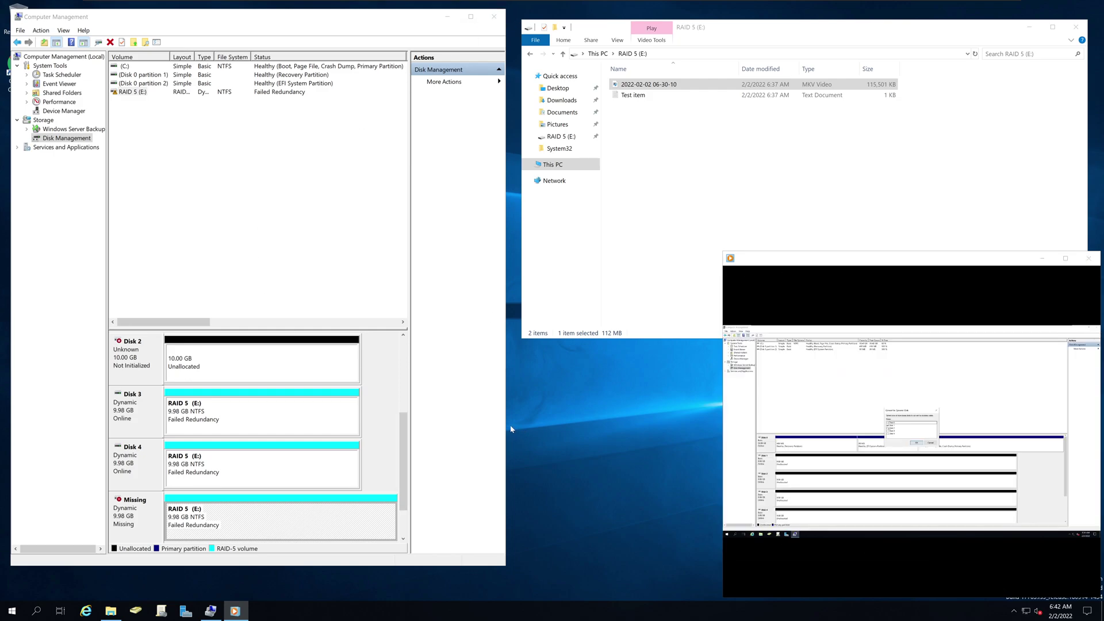
# Widen Computer Management and reopen Disk Management with the disk map showing Disk 2.
pyautogui.moveTo(511, 429); pyautogui.dragTo(638, 429)
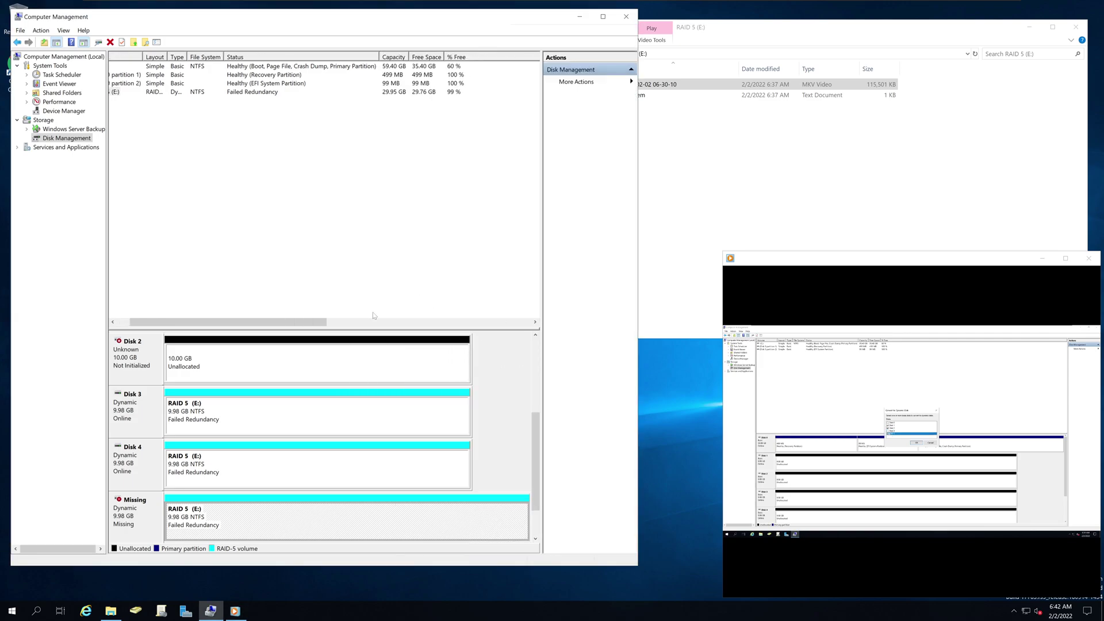
pyautogui.hscroll(1, 374, 315)
pyautogui.click(57, 123)
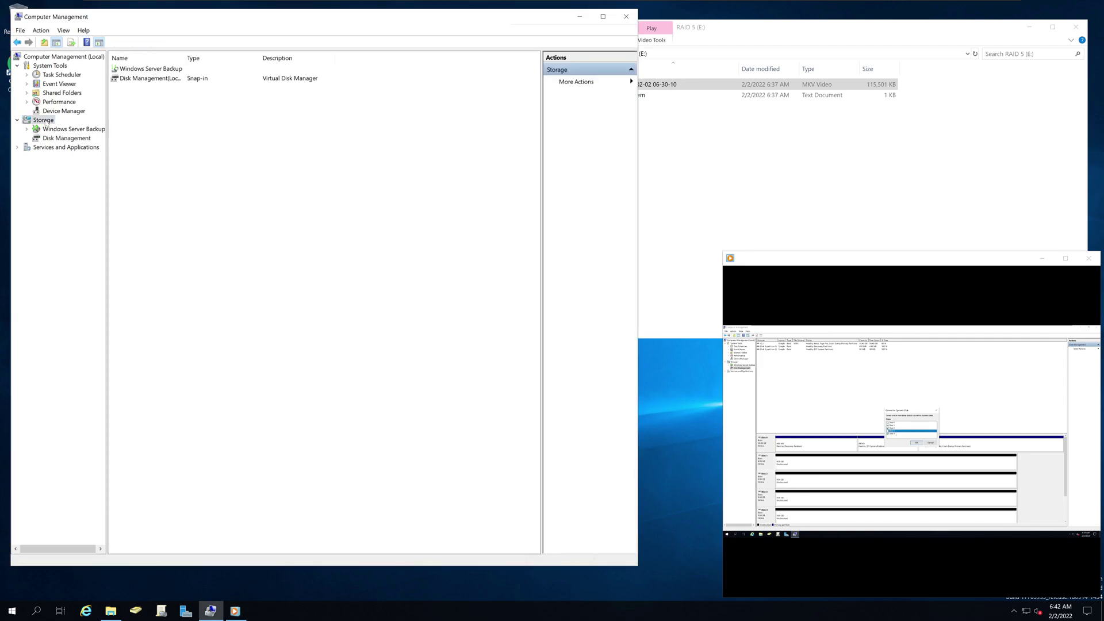
pyautogui.click(65, 138)
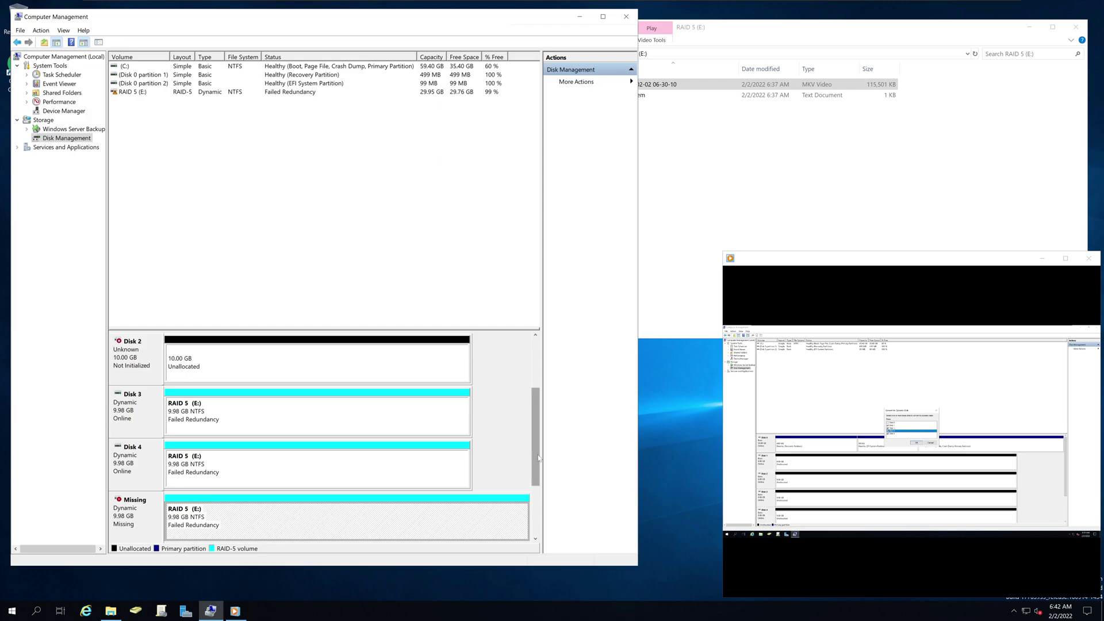
pyautogui.moveTo(536, 465); pyautogui.dragTo(538, 409)
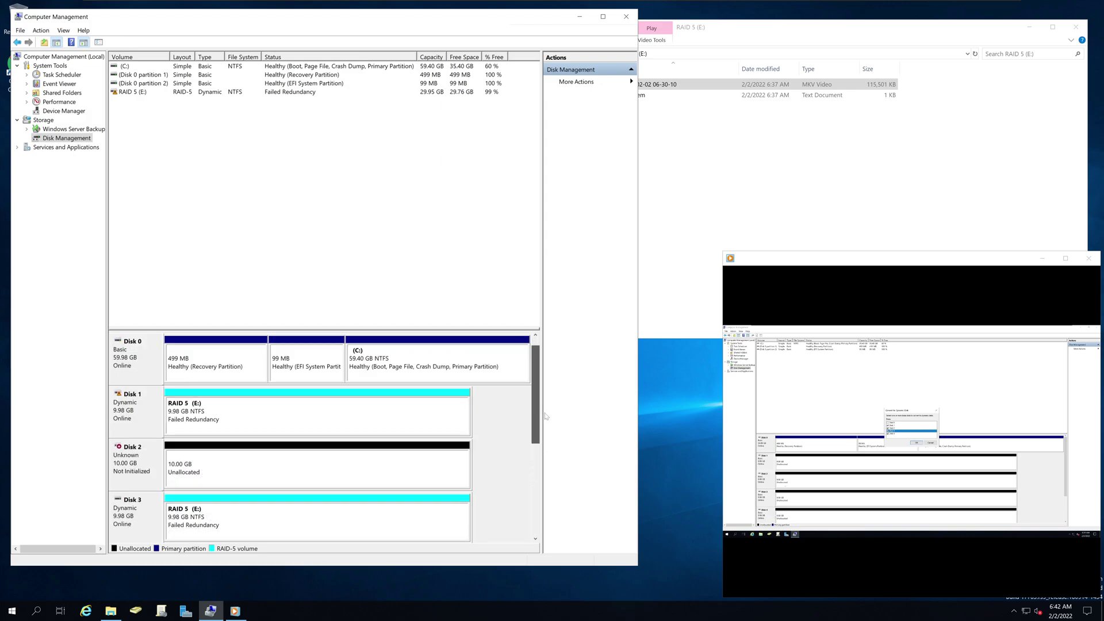
# Initialize the new Disk 2 with the GPT partition style.
pyautogui.click(156, 470)
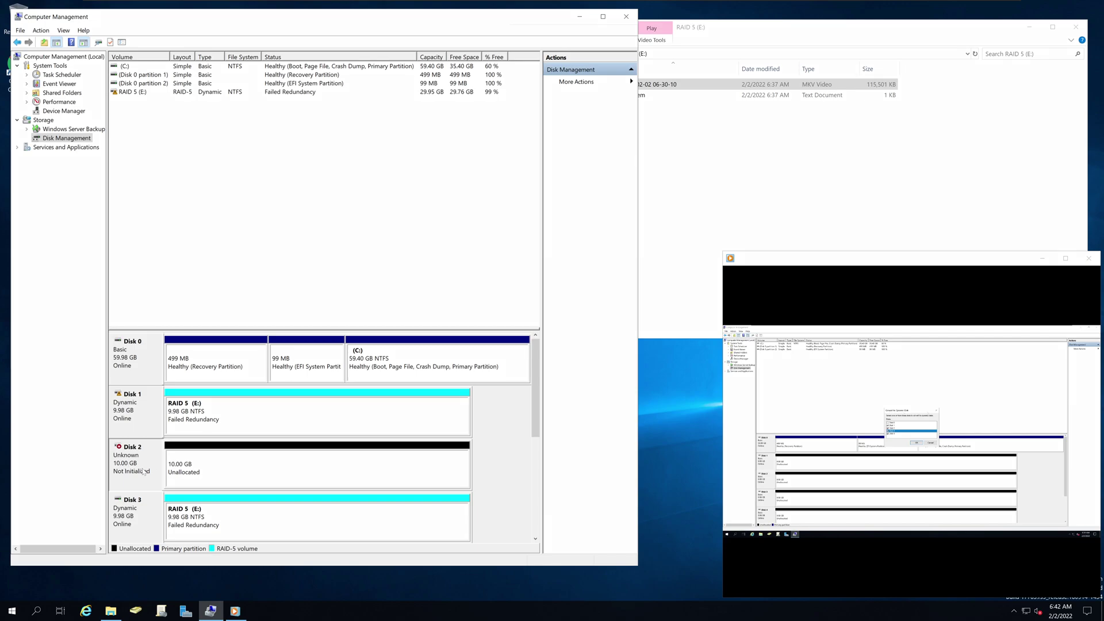
pyautogui.rightClick(144, 472)
pyautogui.click(156, 478)
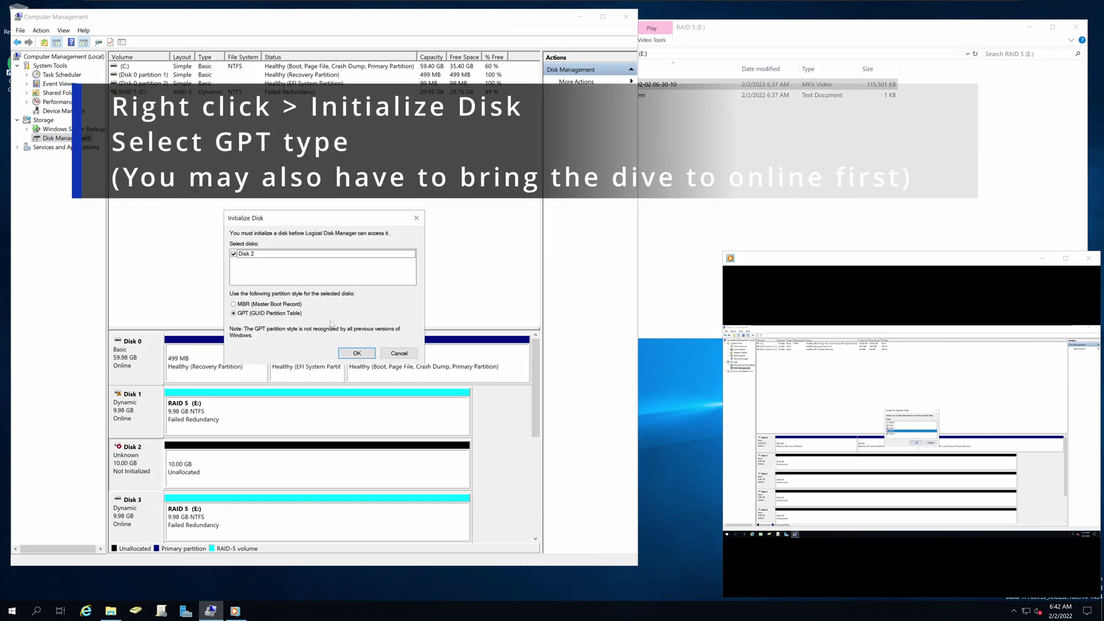
pyautogui.click(357, 354)
# Choose Repair Volume on the failed RAID 5 (E:) volume on Disk 1, with Disk 2 as replacement.
pyautogui.rightClick(198, 472)
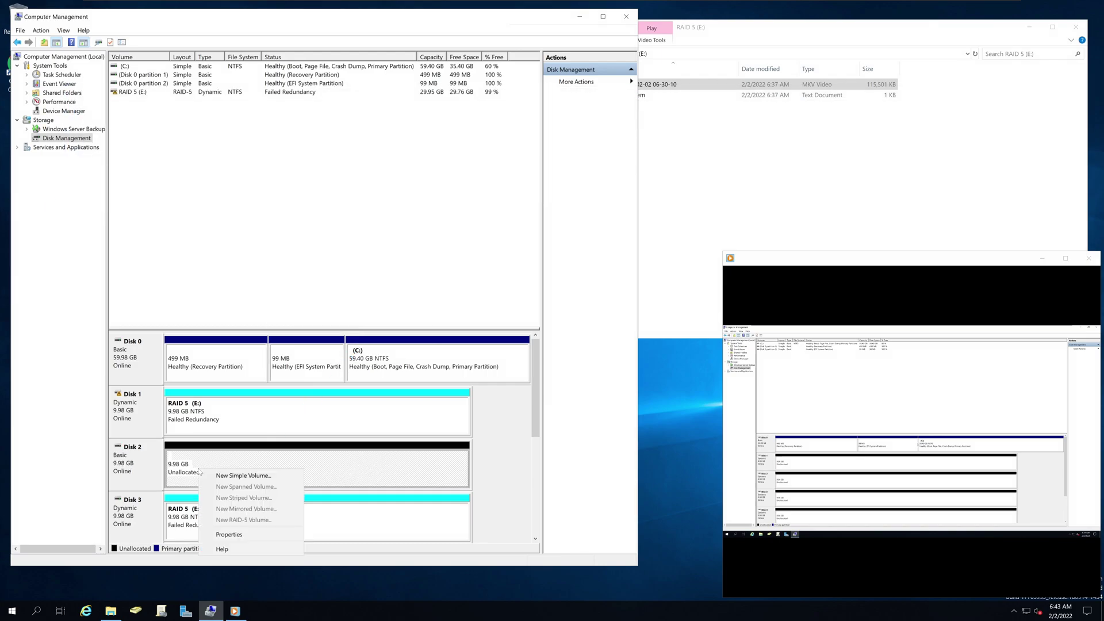
pyautogui.click(140, 468)
pyautogui.scroll(-1, 292, 479)
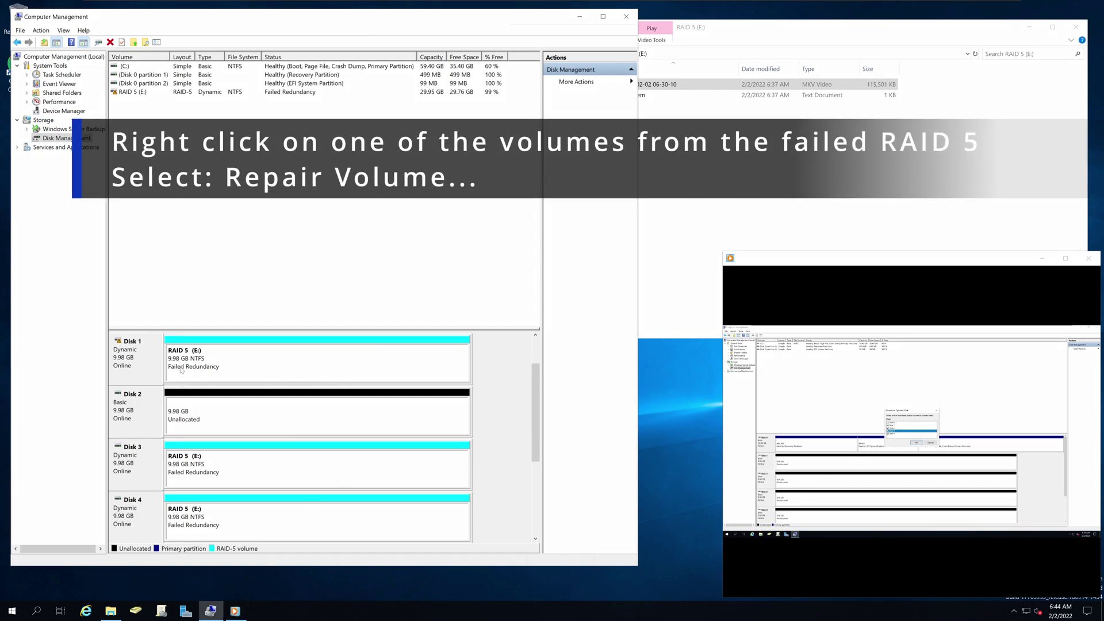
pyautogui.click(272, 372)
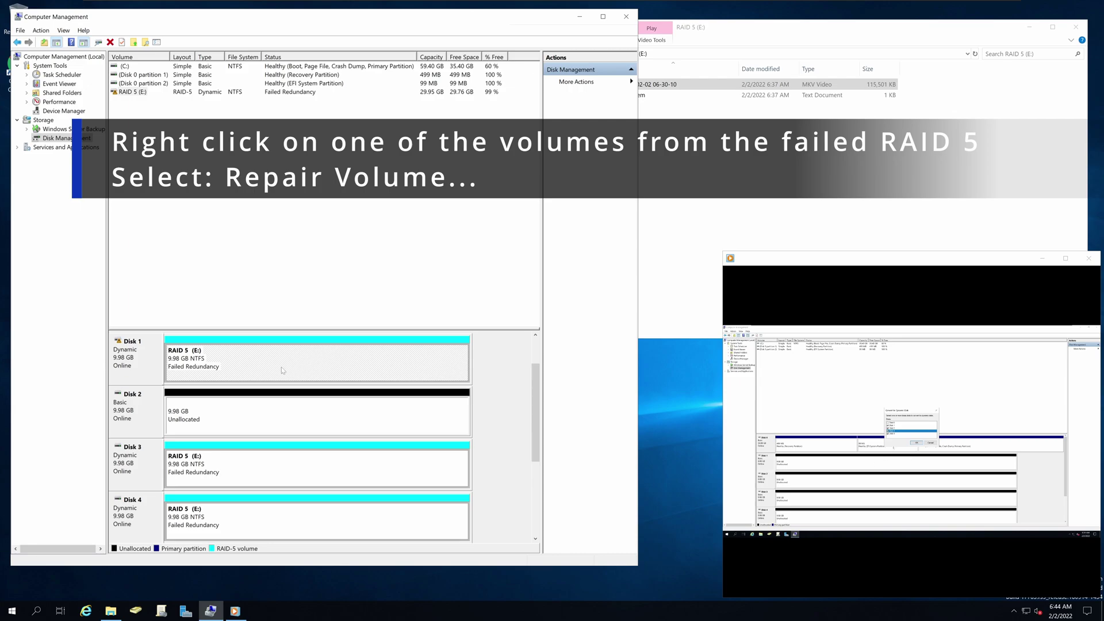
pyautogui.rightClick(284, 371)
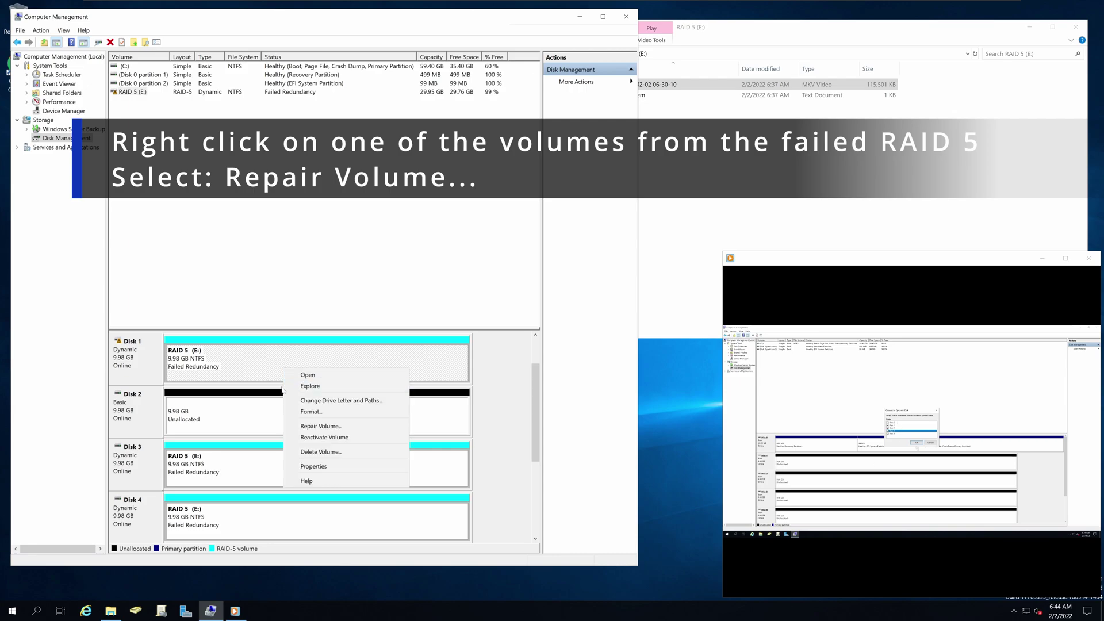
pyautogui.click(336, 428)
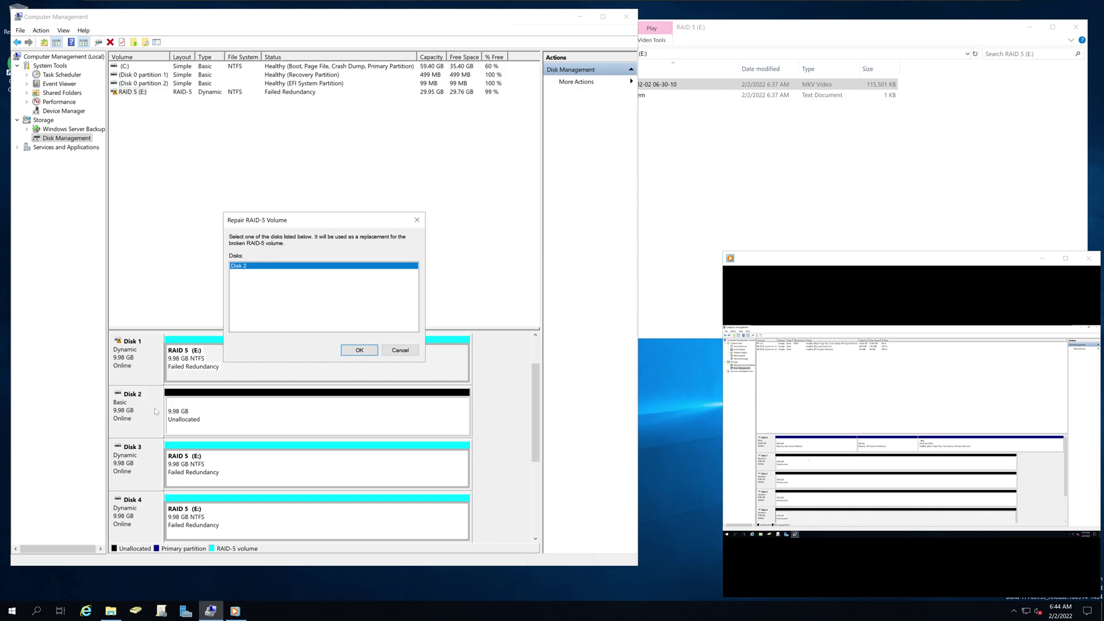
# Repair RAID 5 (E:) onto Disk 2 and accept converting Disk 2 to a dynamic disk.
pyautogui.click(359, 352)
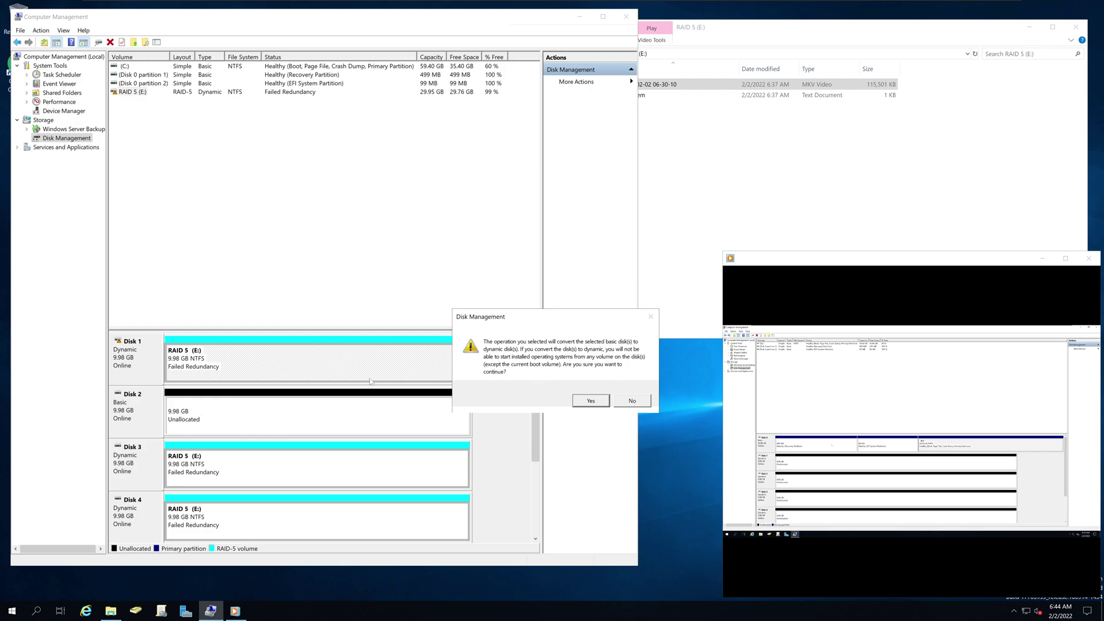
pyautogui.click(591, 401)
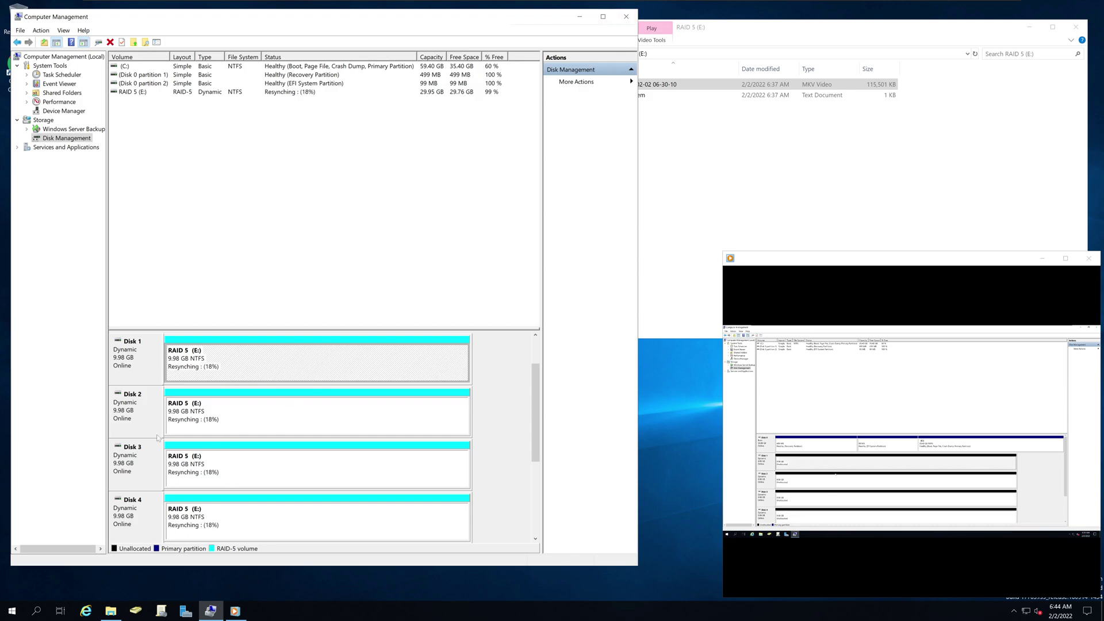
# Watch the resync until RAID 5 (E:) reads Healthy on Disks 1–4, selecting its Disk 2 portion.
pyautogui.scroll(-1, 534, 408)
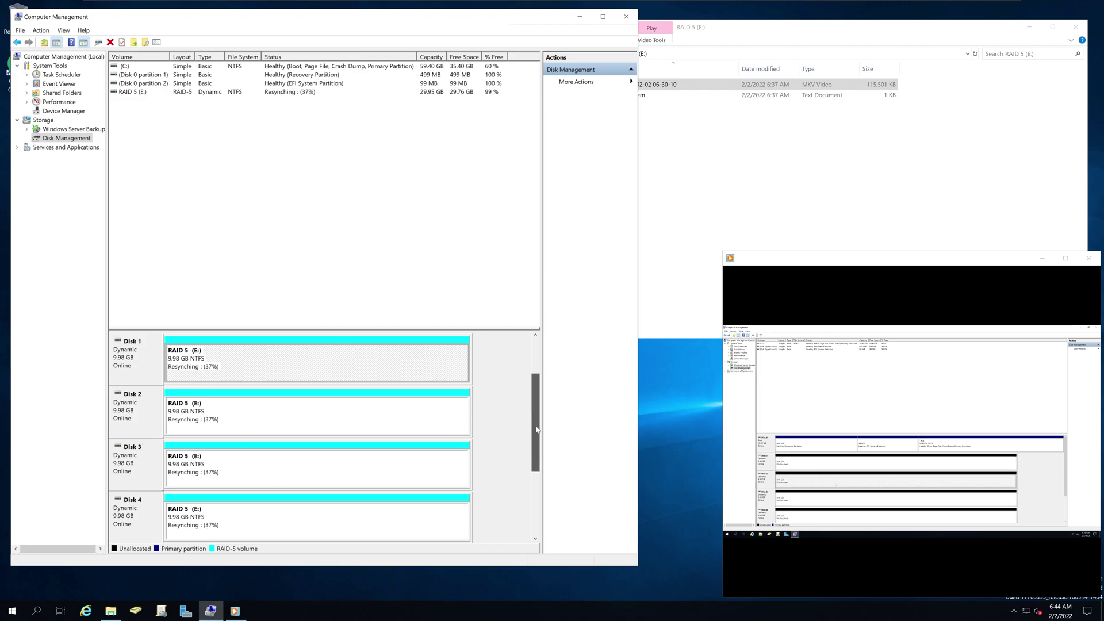
pyautogui.scroll(2, 550, 397)
pyautogui.scroll(-1, 555, 406)
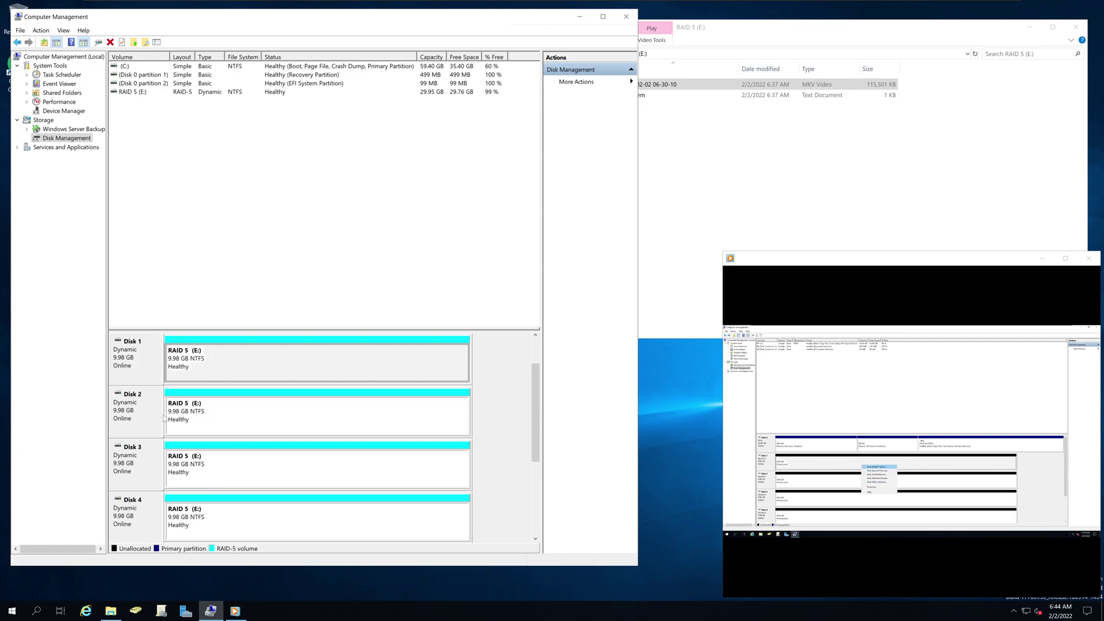
pyautogui.click(197, 423)
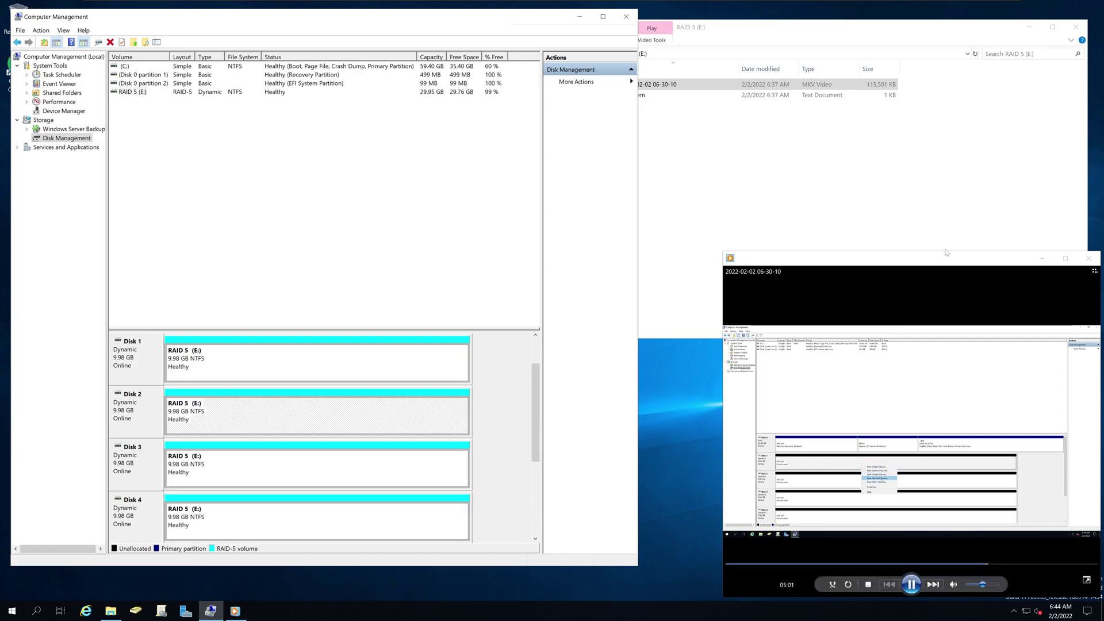
pyautogui.moveTo(949, 264); pyautogui.dragTo(843, 229)
# Show This PC in File Explorer, where RAID 5 (E:) has 29.7 GB free of 29.9 GB.
pyautogui.click(776, 172)
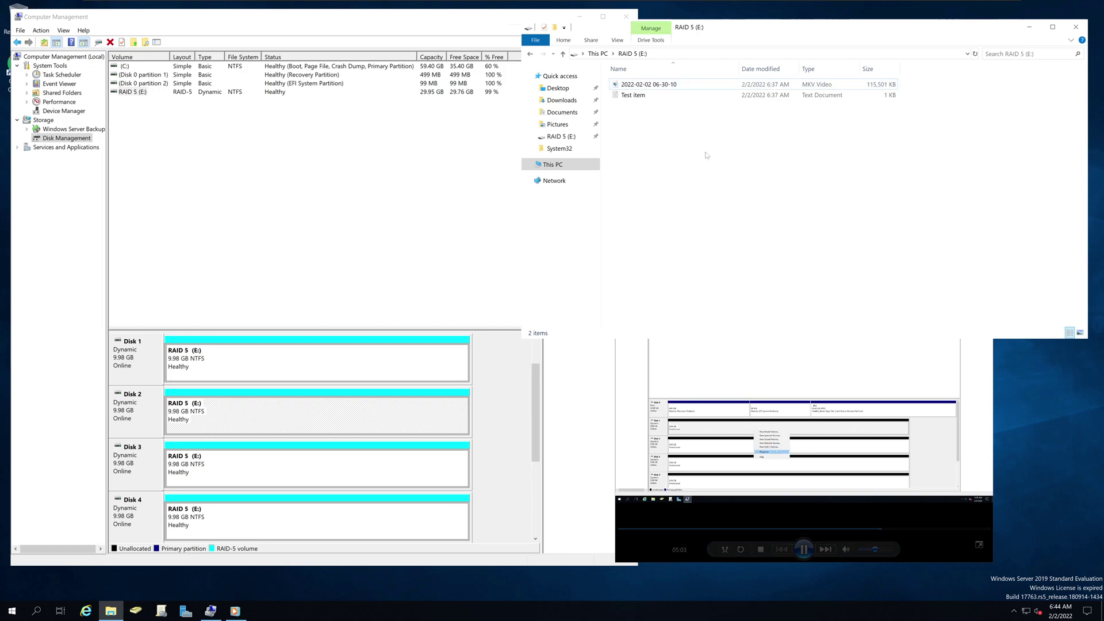
pyautogui.click(551, 165)
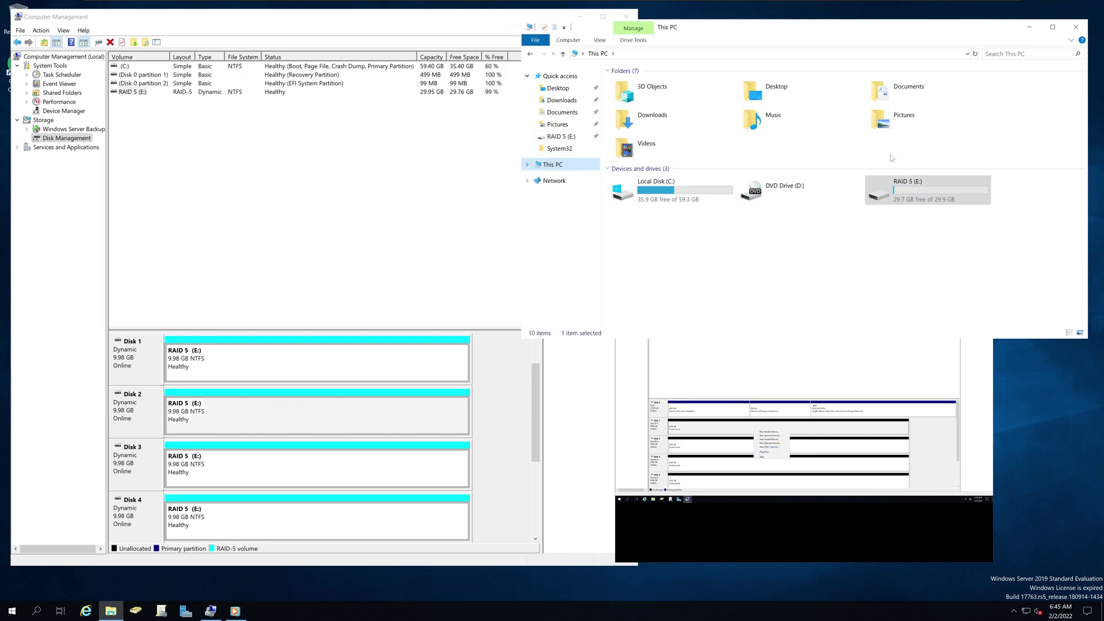
pyautogui.moveTo(890, 496)
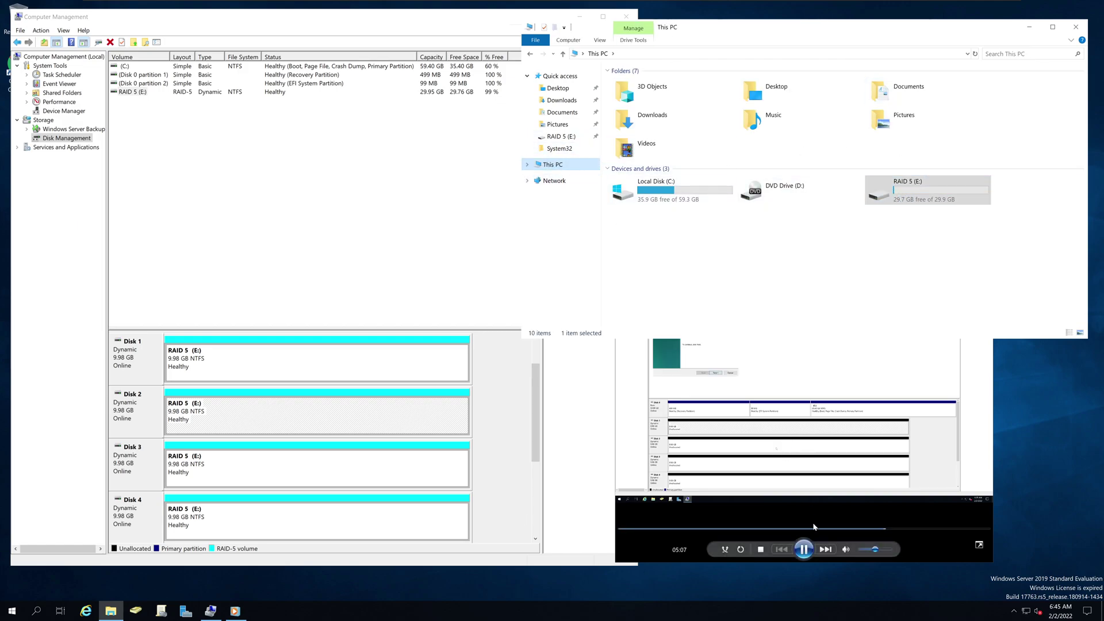
pyautogui.click(920, 511)
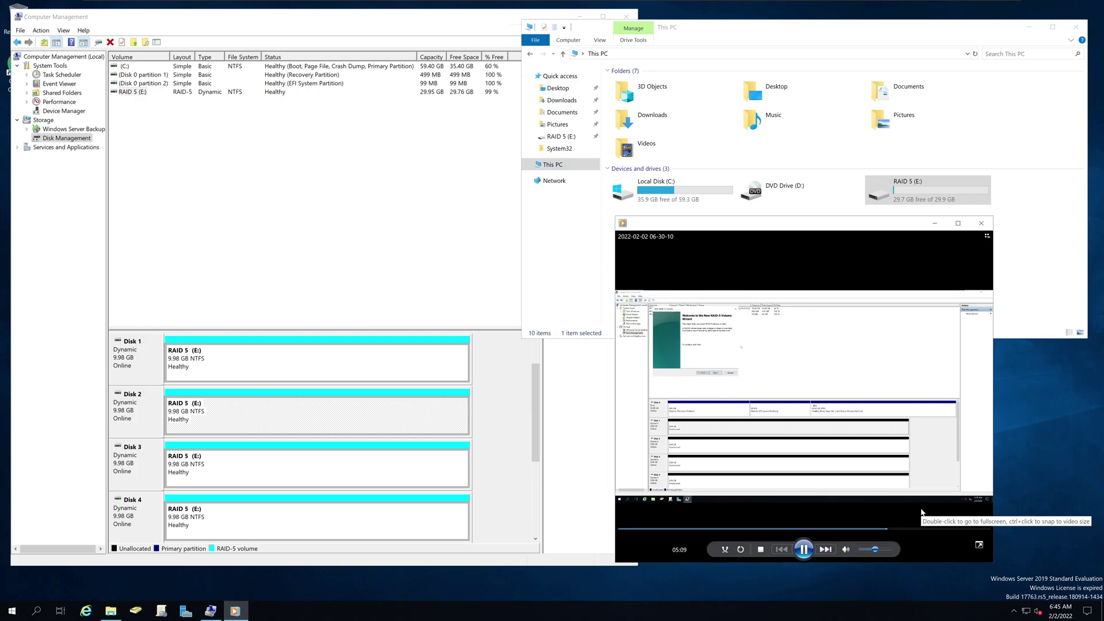